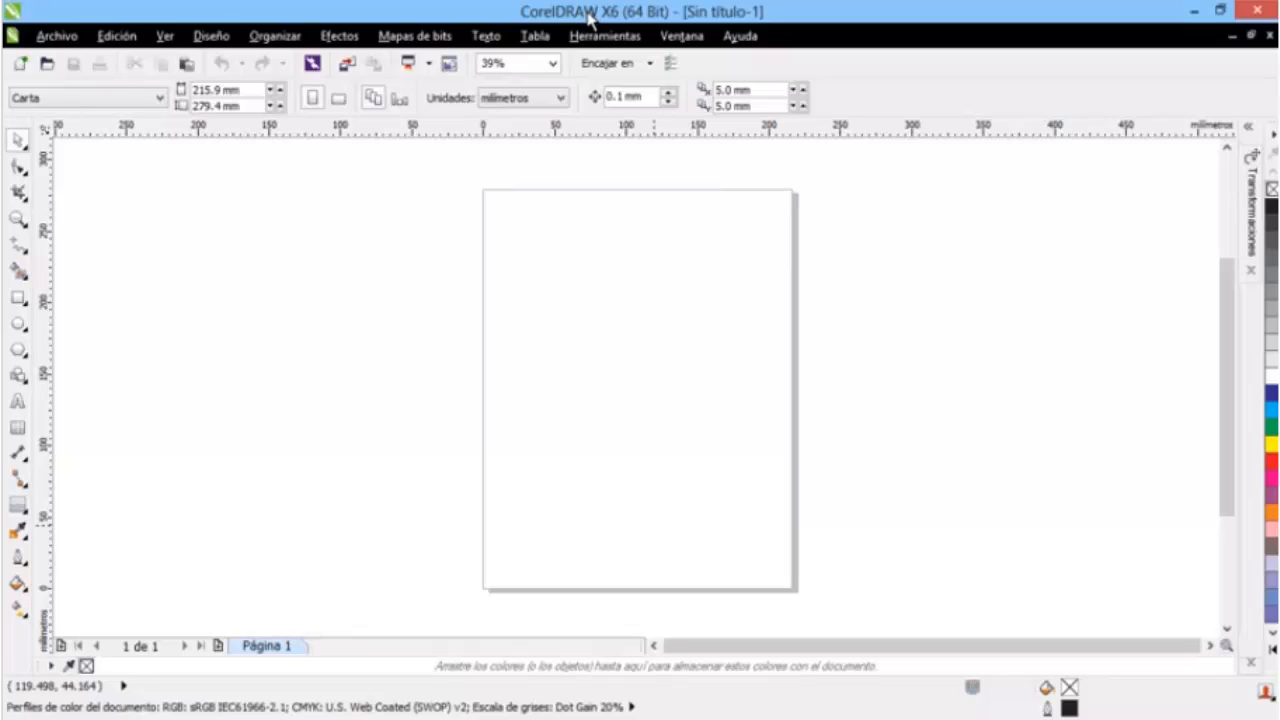
Add a horizontal guideline at 20 mm through the document's guideline options.
double_click(598, 129)
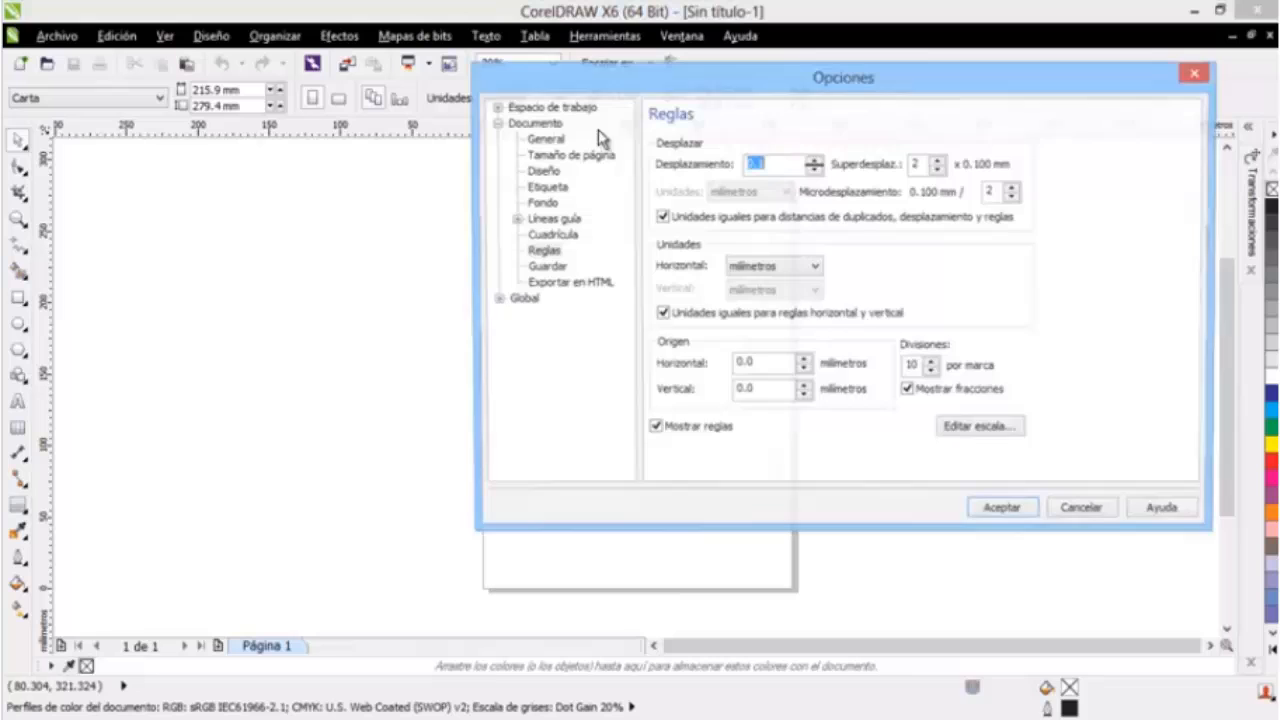
click(515, 219)
drag(757, 80, 670, 82)
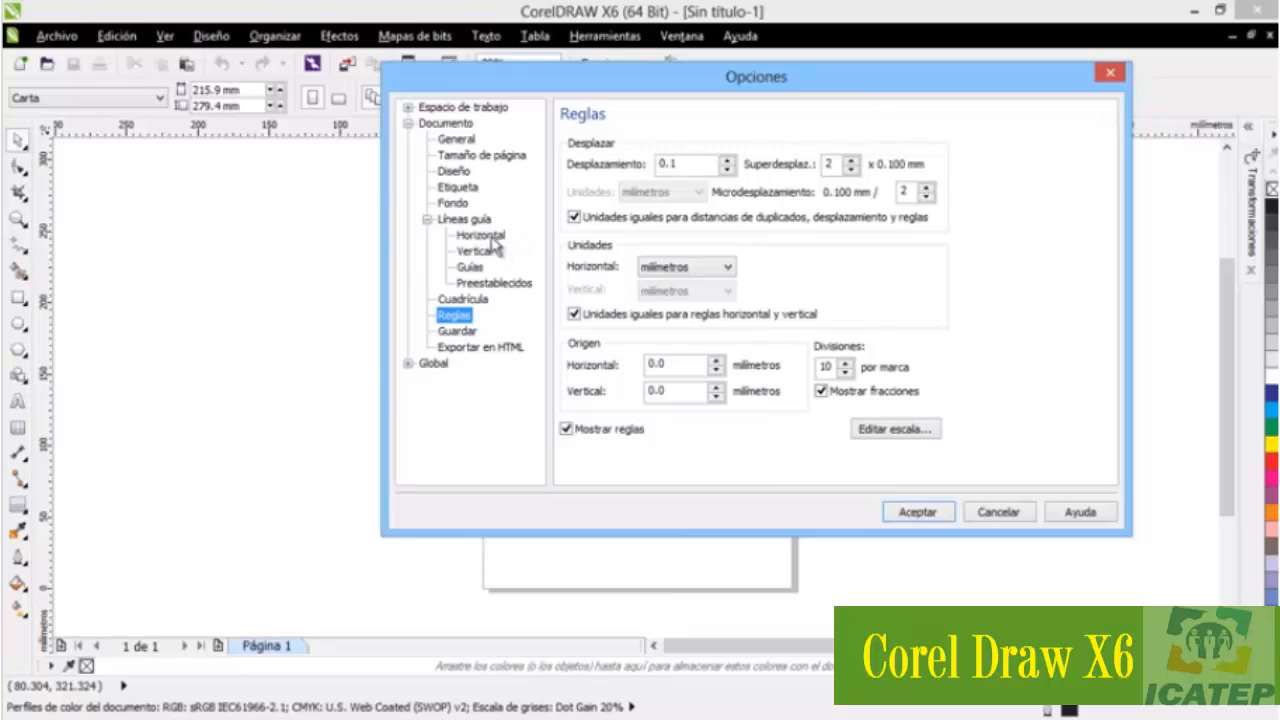
click(487, 236)
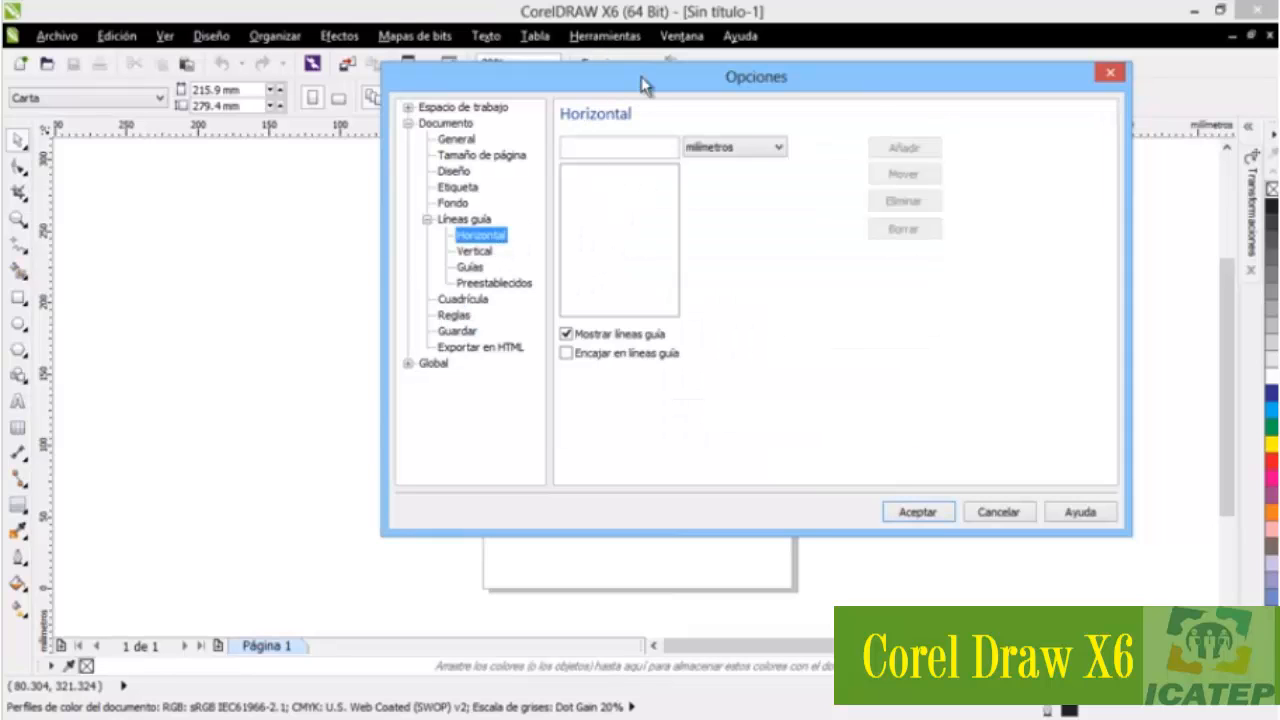
drag(510, 81, 858, 111)
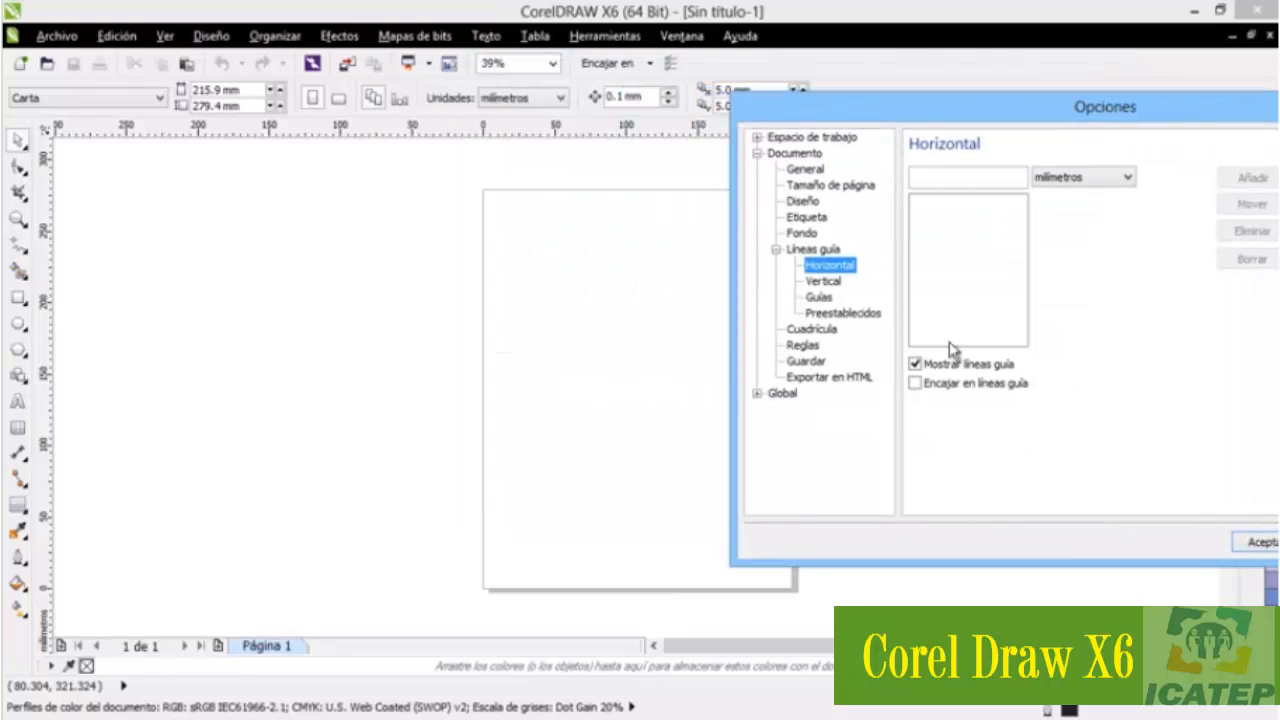
click(958, 180)
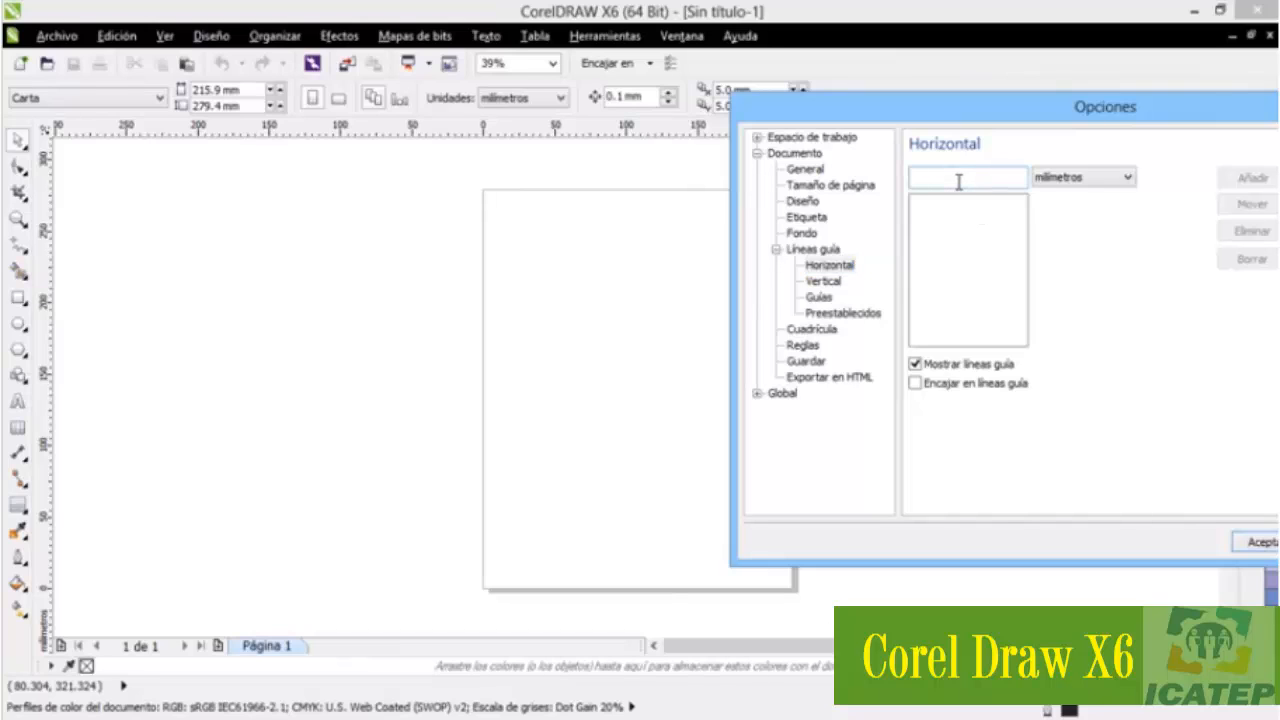
text(20)
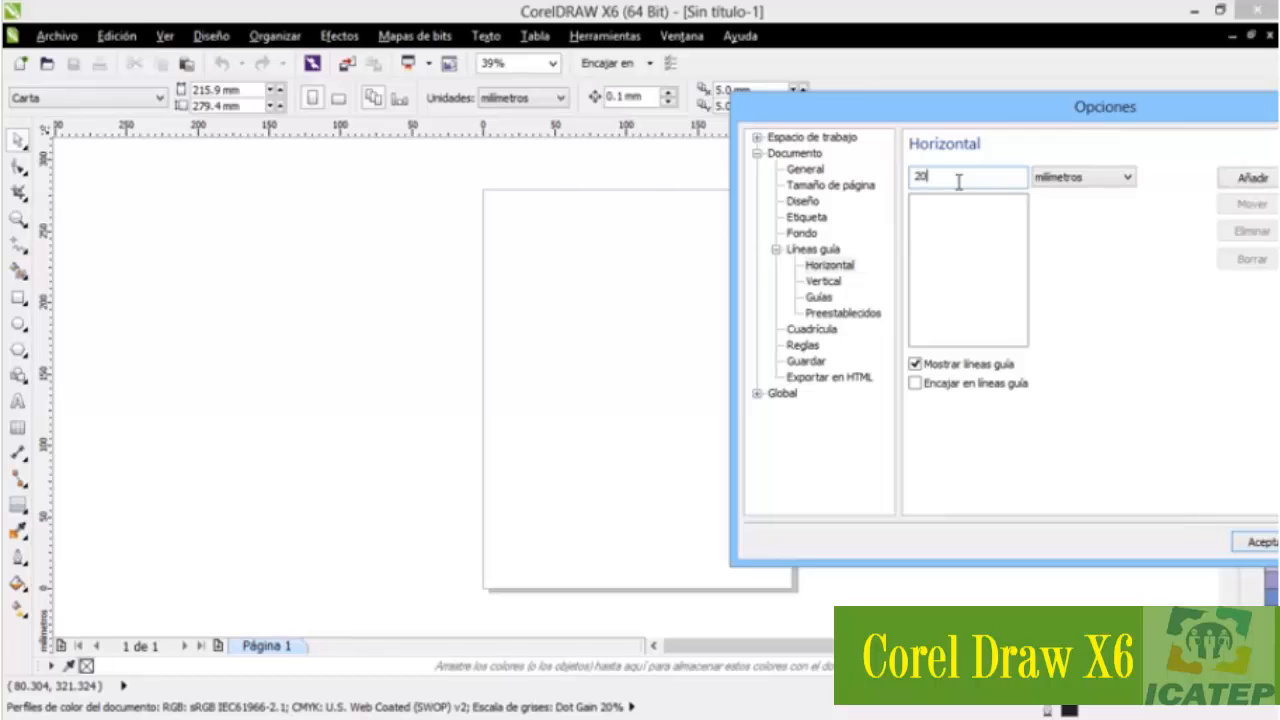
drag(1063, 106, 919, 89)
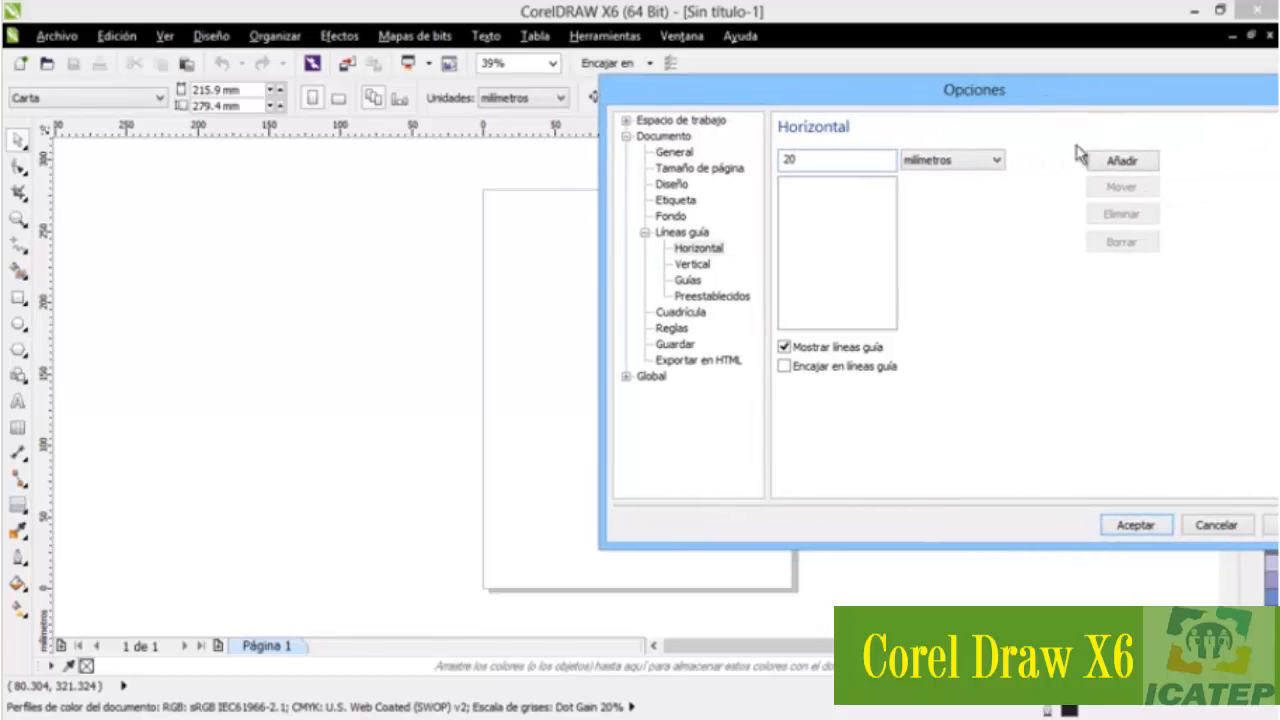
click(1123, 163)
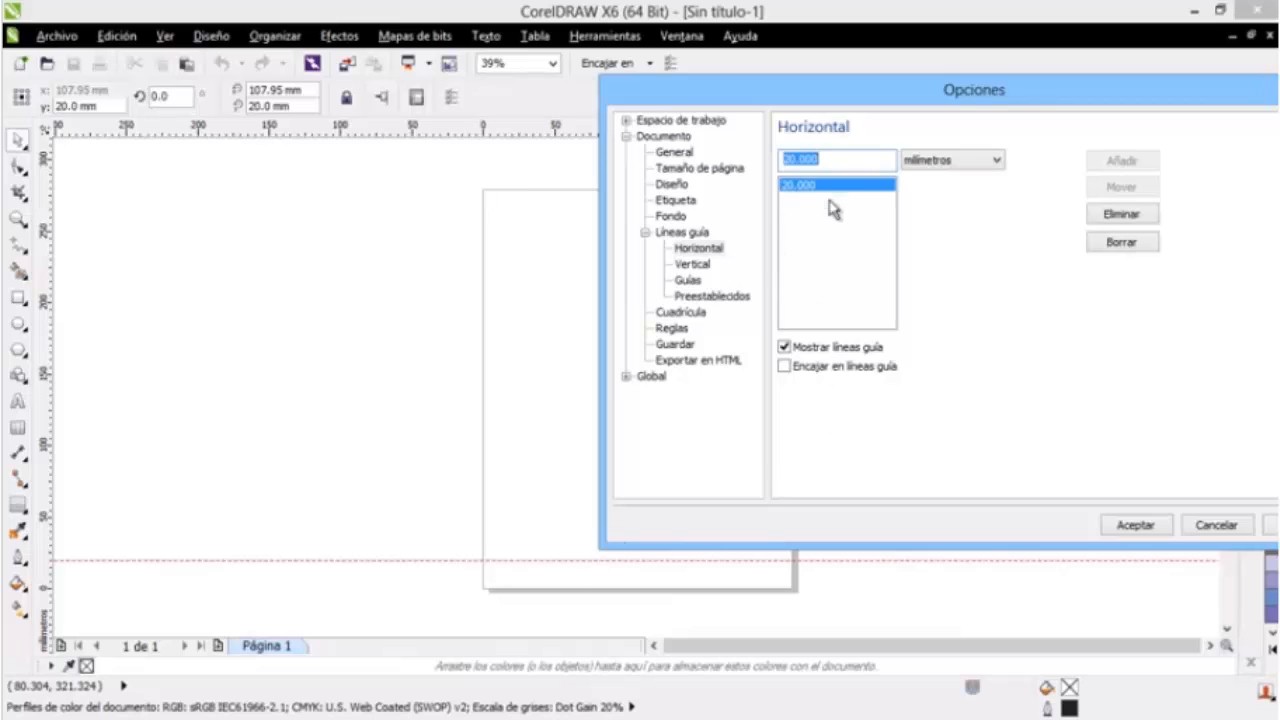
Add a vertical guideline at 20 mm.
click(692, 264)
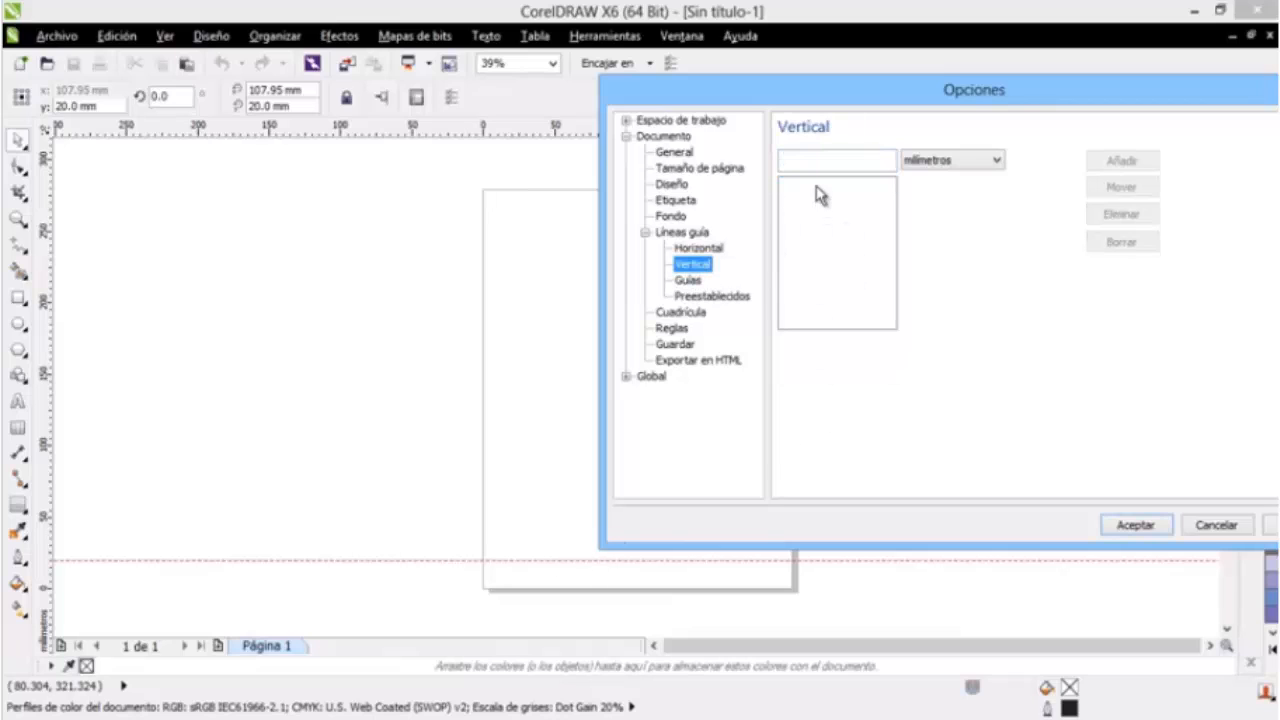
click(820, 162)
text(20)
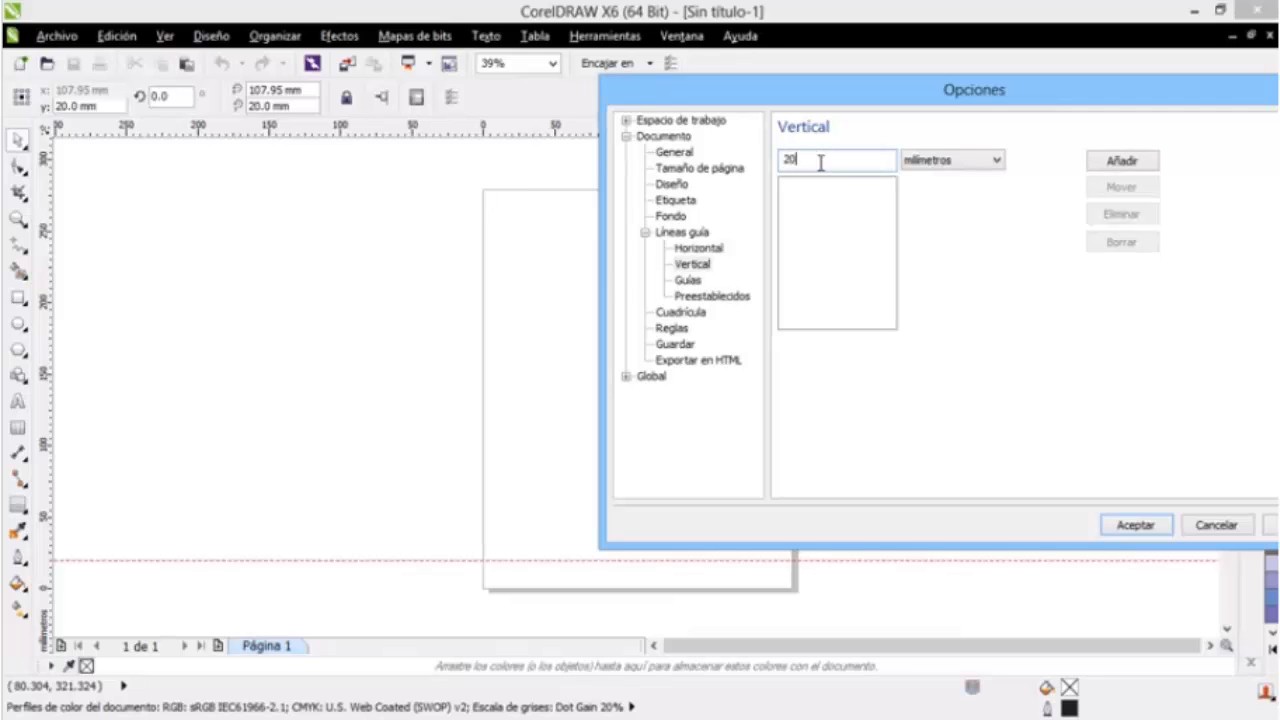
click(1138, 162)
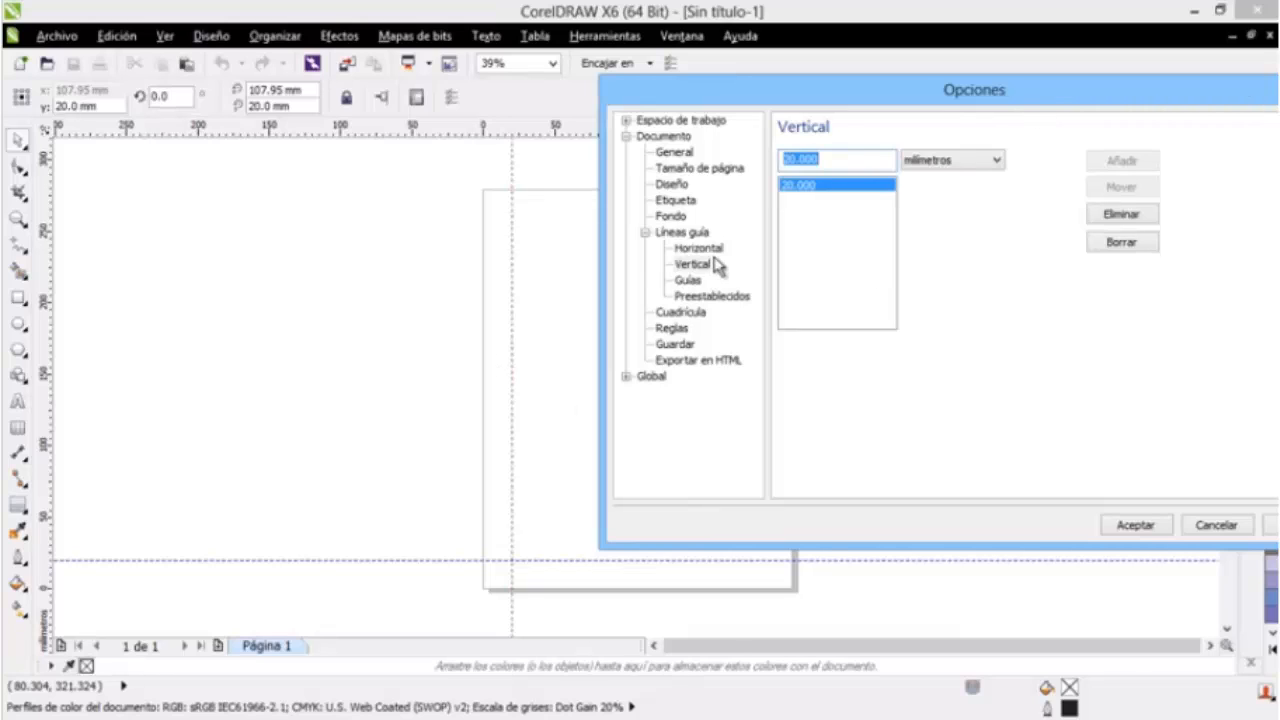
Cancel the guideline options to discard the new horizontal and vertical guidelines.
click(708, 250)
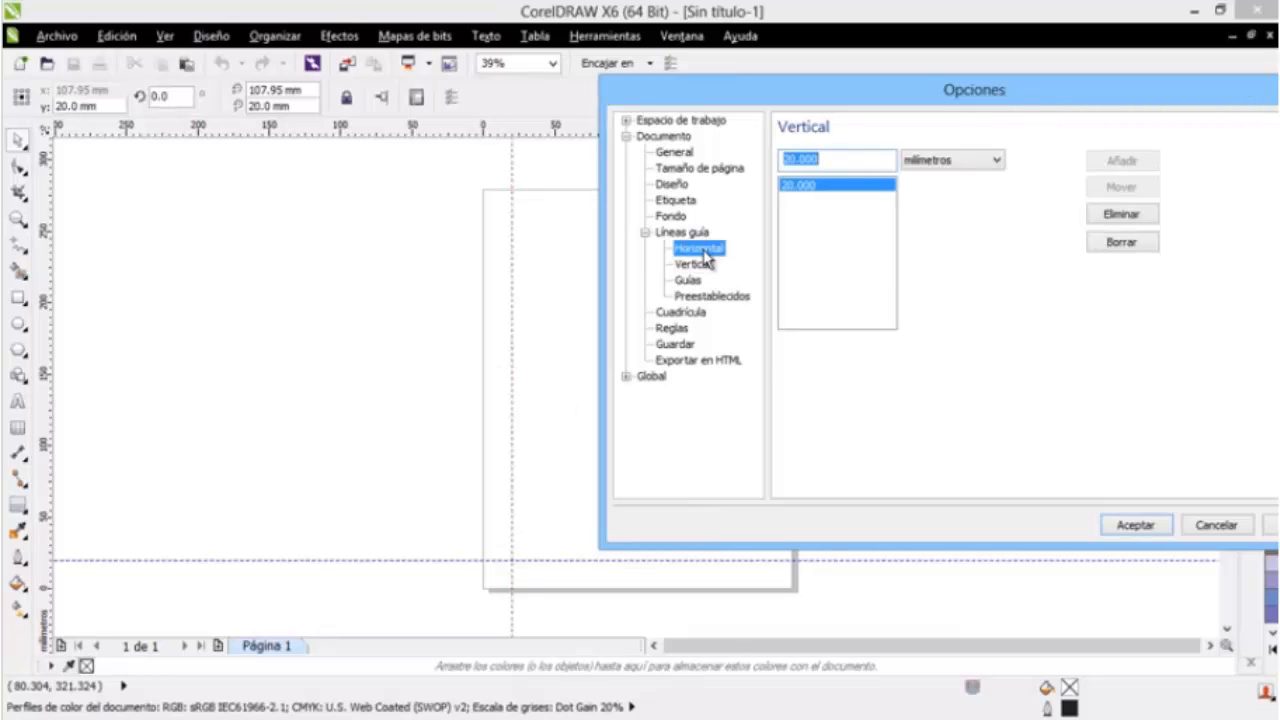
click(700, 266)
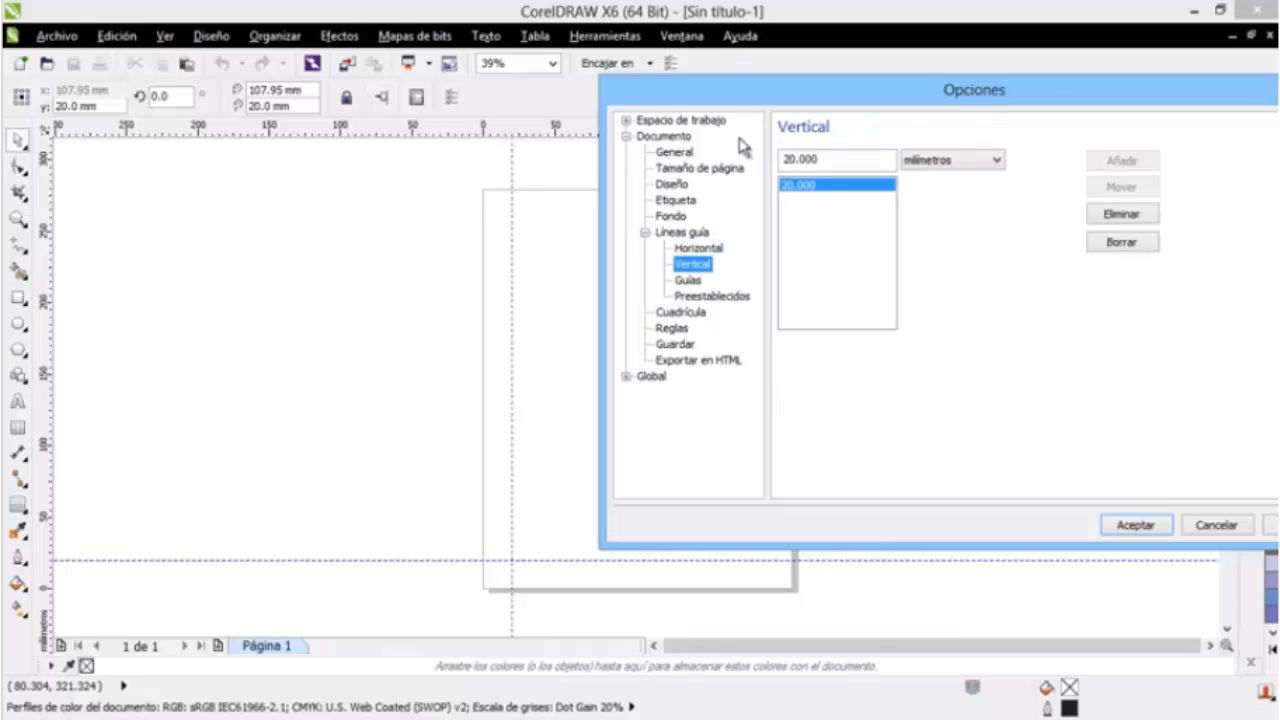
drag(722, 96, 897, 95)
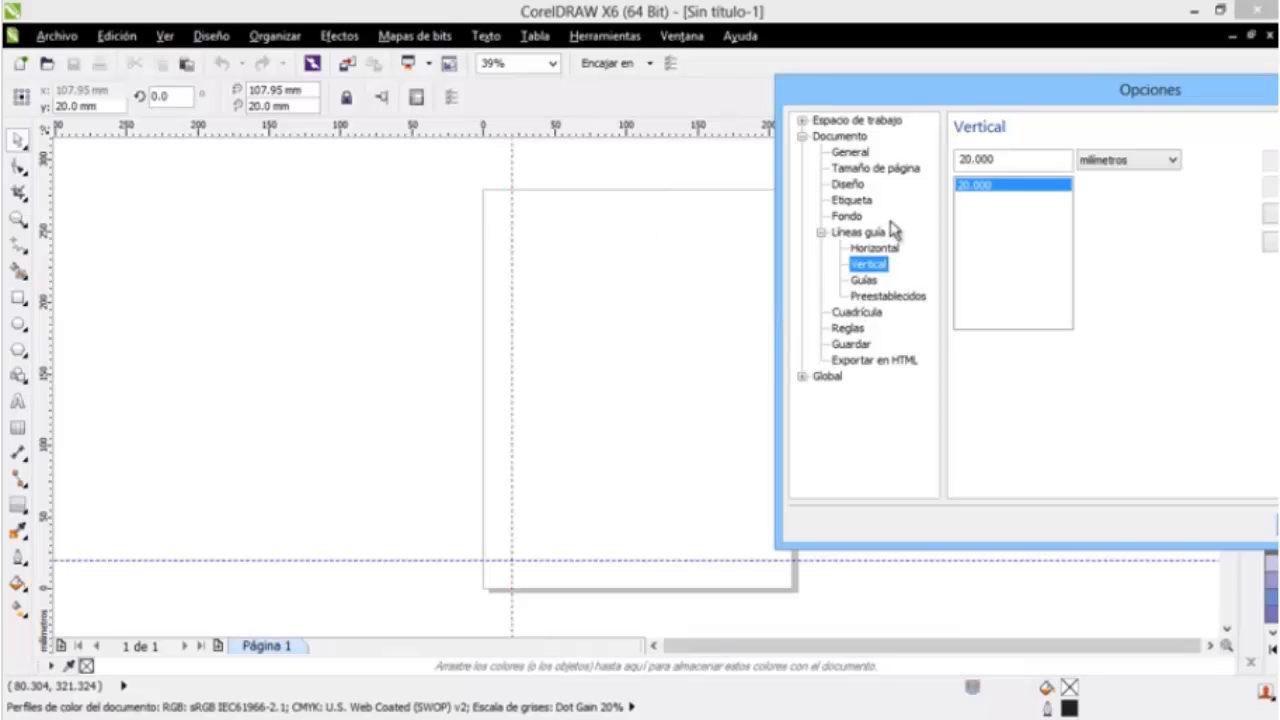
drag(994, 90, 500, 235)
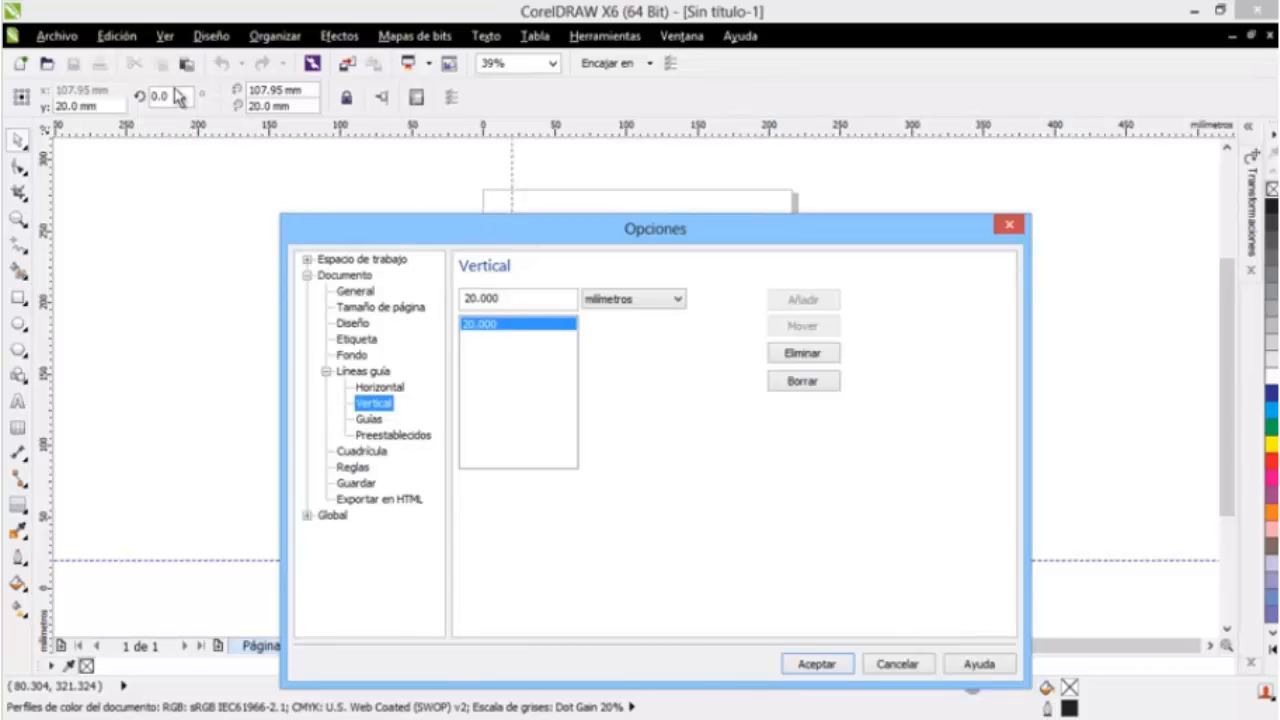
drag(523, 297, 429, 309)
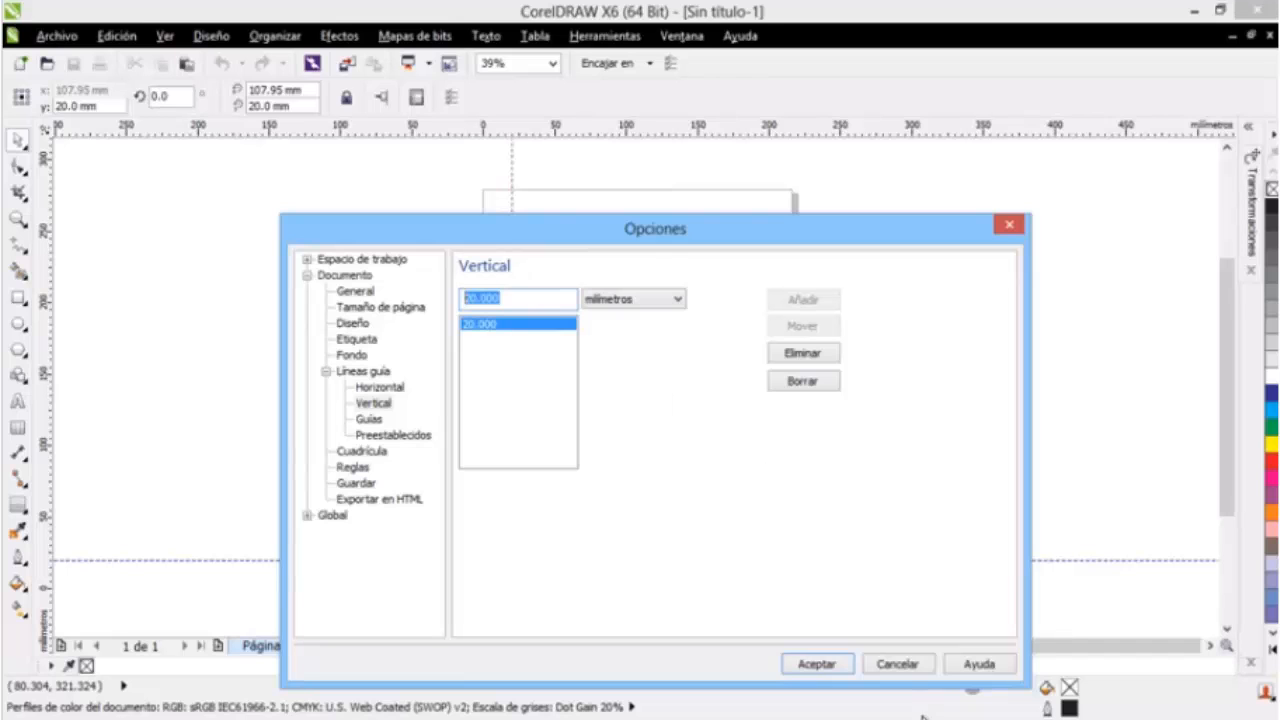
click(903, 665)
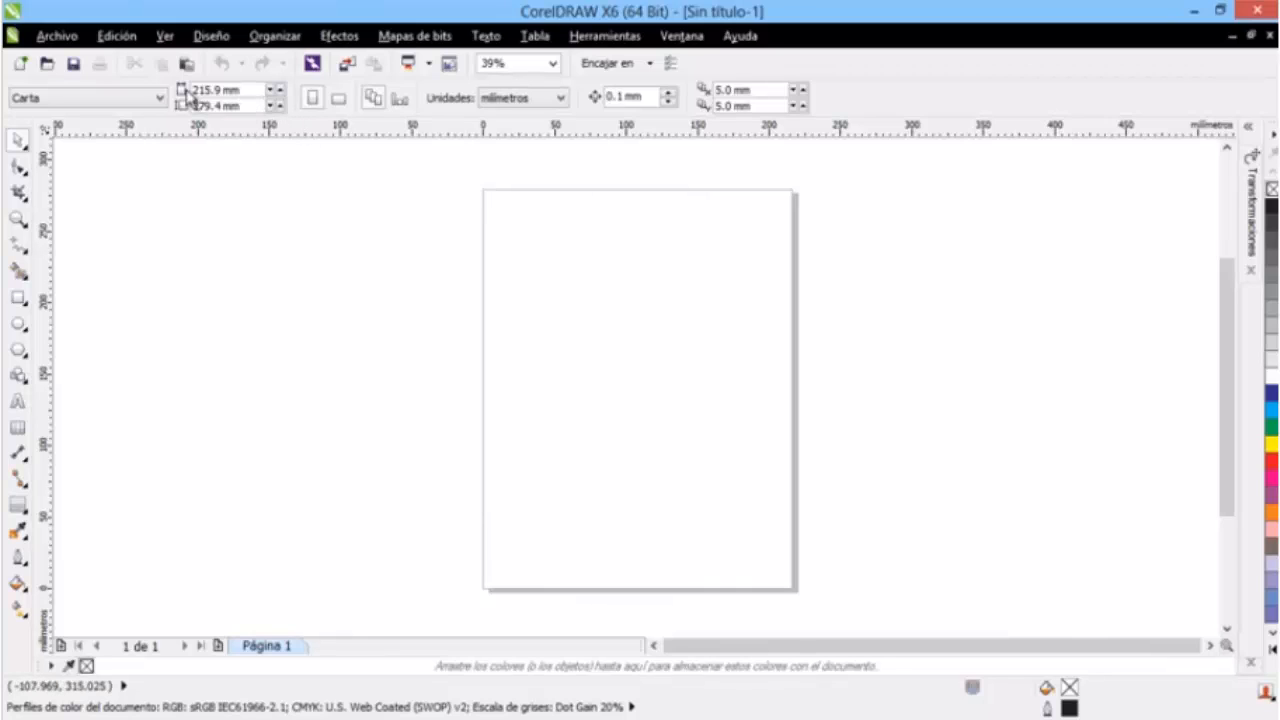
Reopen the document options and bring up the guideline presets, looking over the horizontal and vertical guideline settings.
click(219, 90)
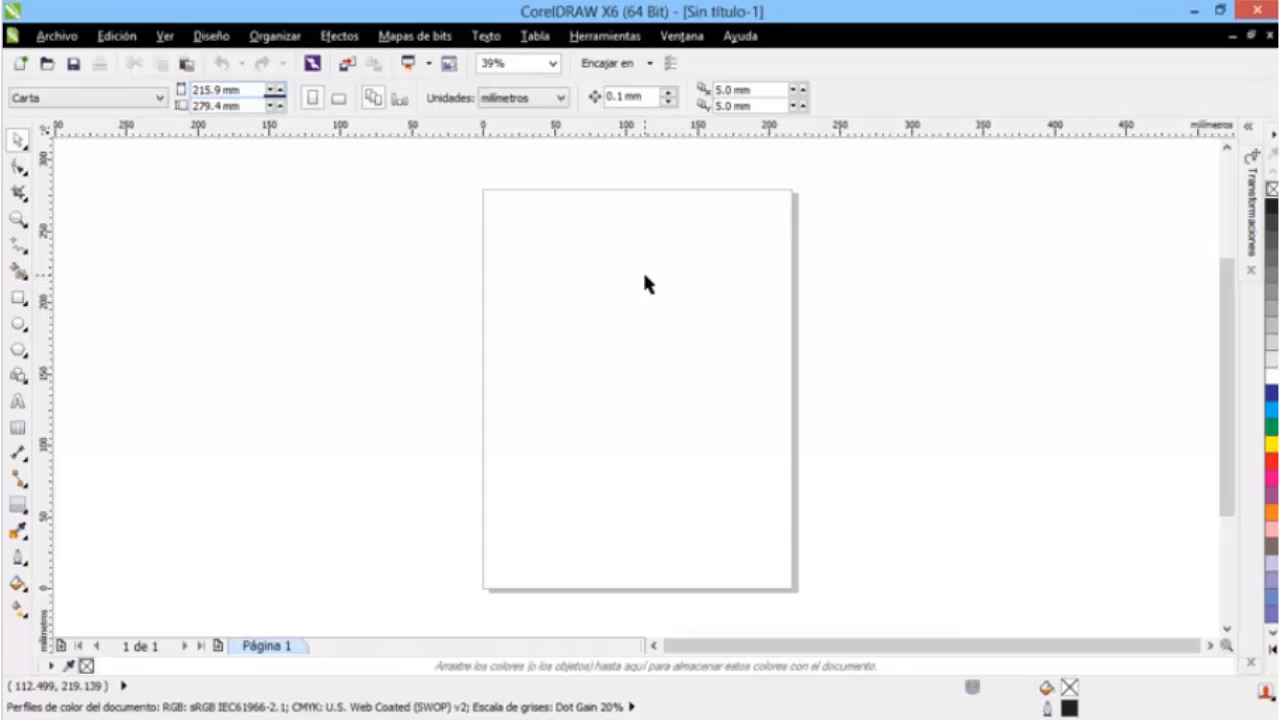
double_click(212, 89)
double_click(528, 131)
click(557, 239)
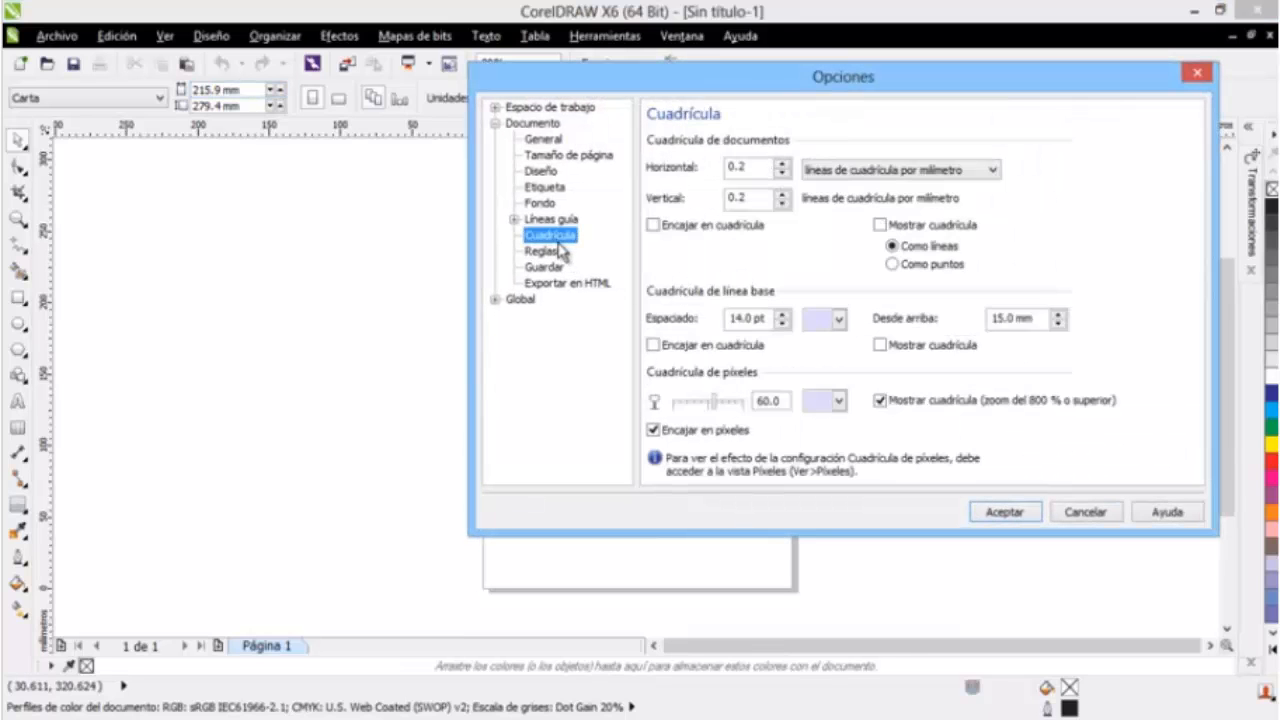
click(514, 219)
click(565, 238)
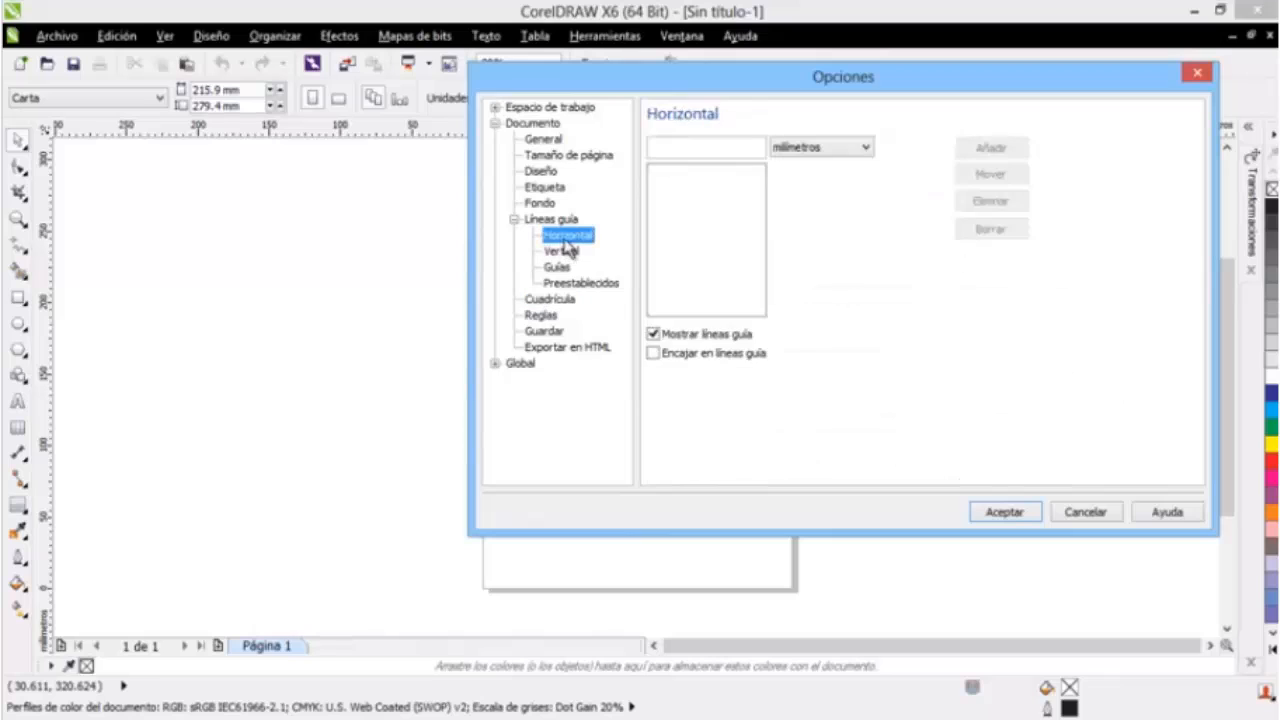
click(563, 251)
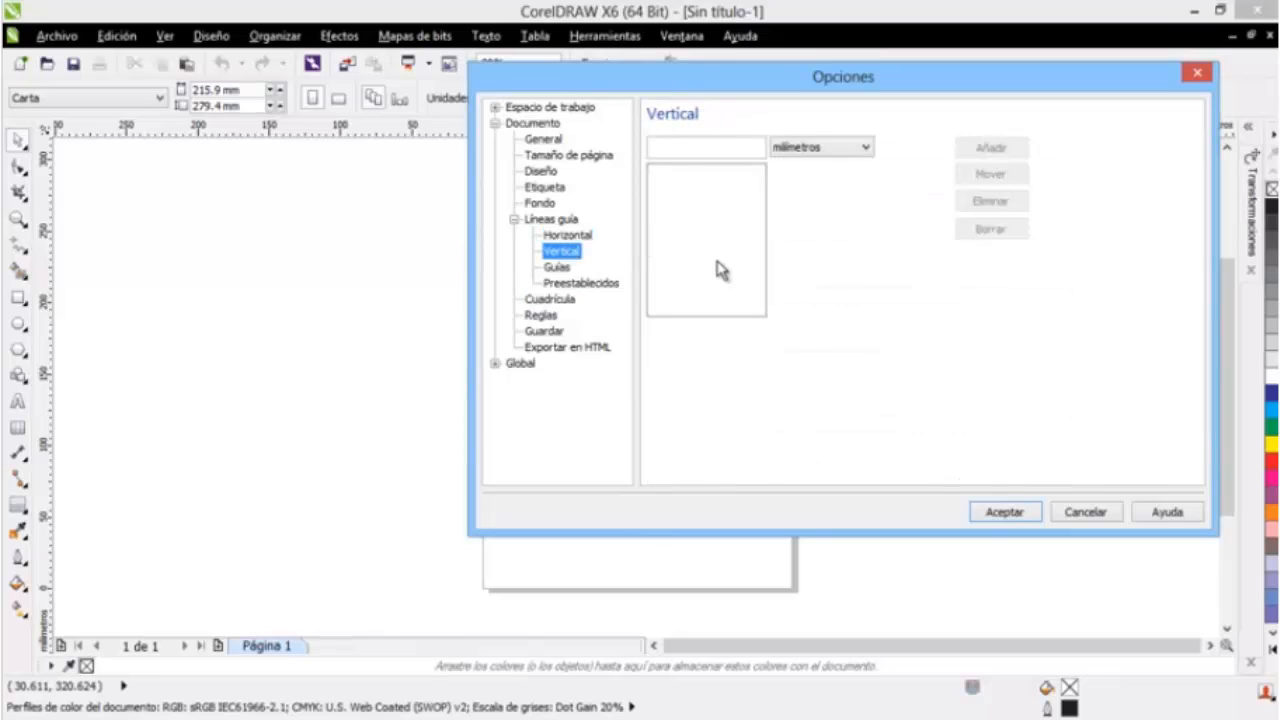
click(583, 284)
drag(685, 72, 785, 83)
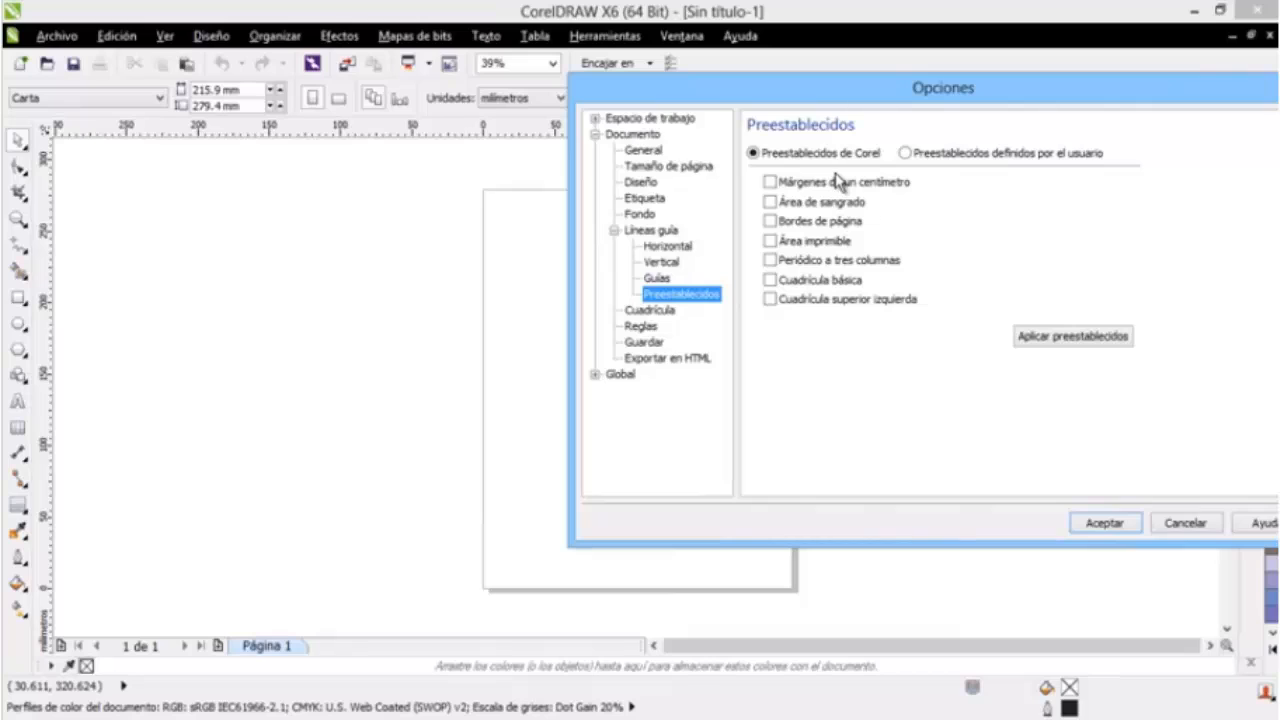
Apply the Corel guideline preset for one-centimetre margins to the page.
click(771, 184)
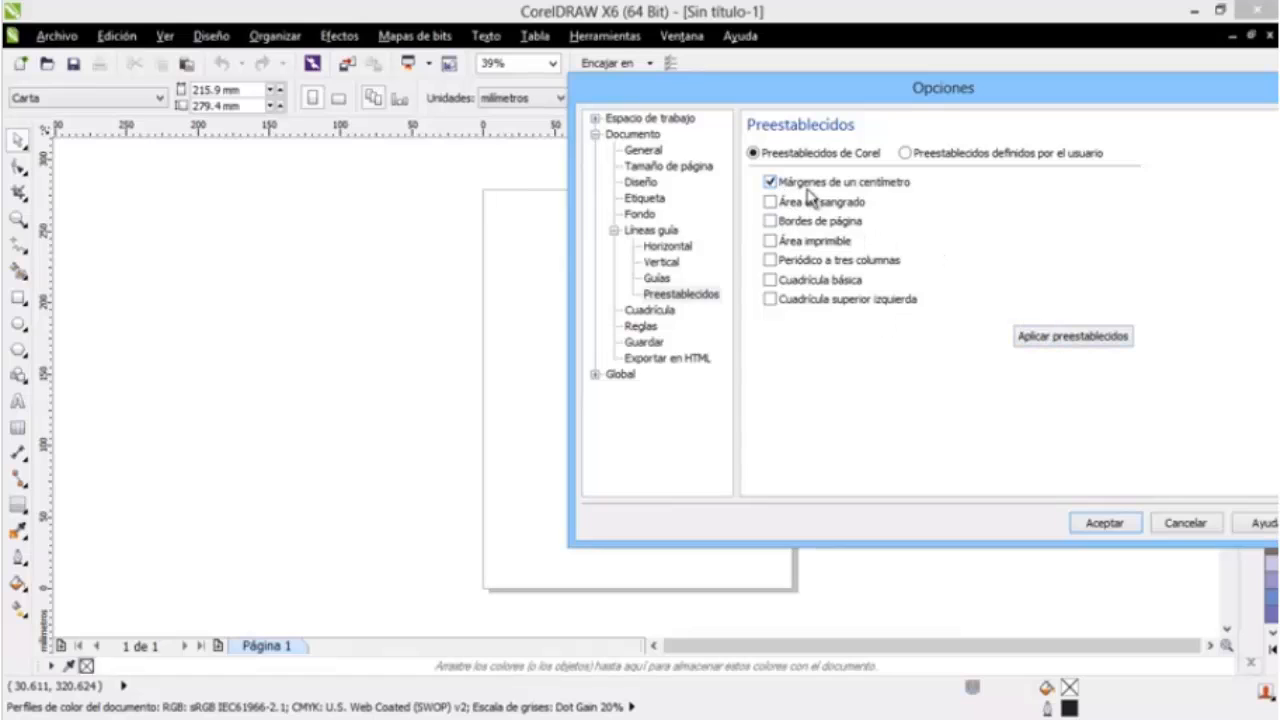
click(1030, 338)
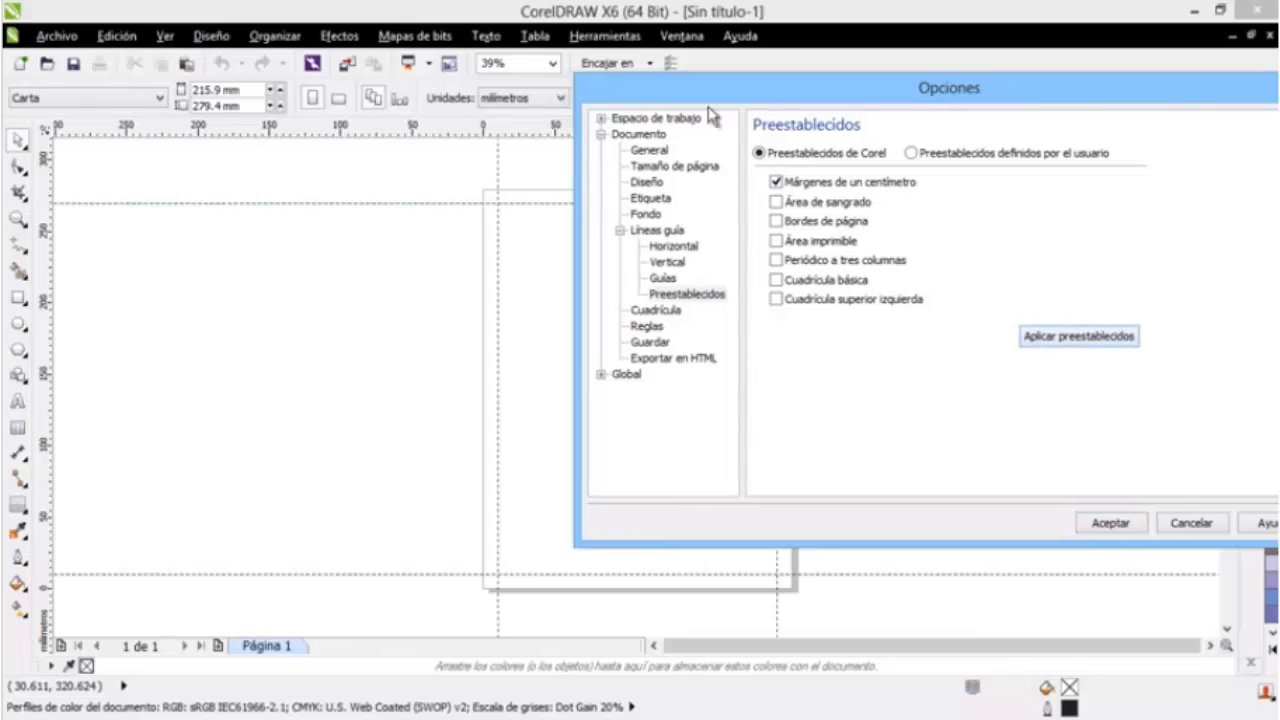
drag(670, 88, 1045, 111)
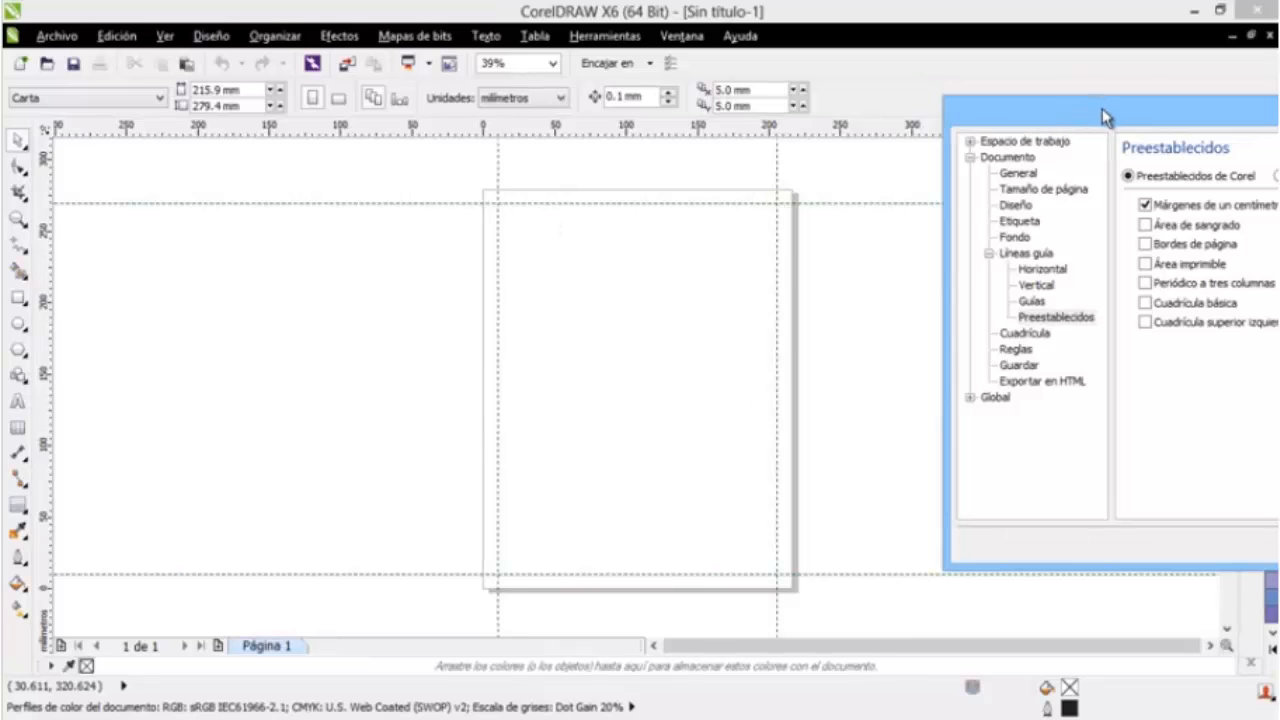
Turn off the one-centimetre margins preset and apply the change to remove its guidelines.
drag(1118, 119, 695, 94)
click(722, 180)
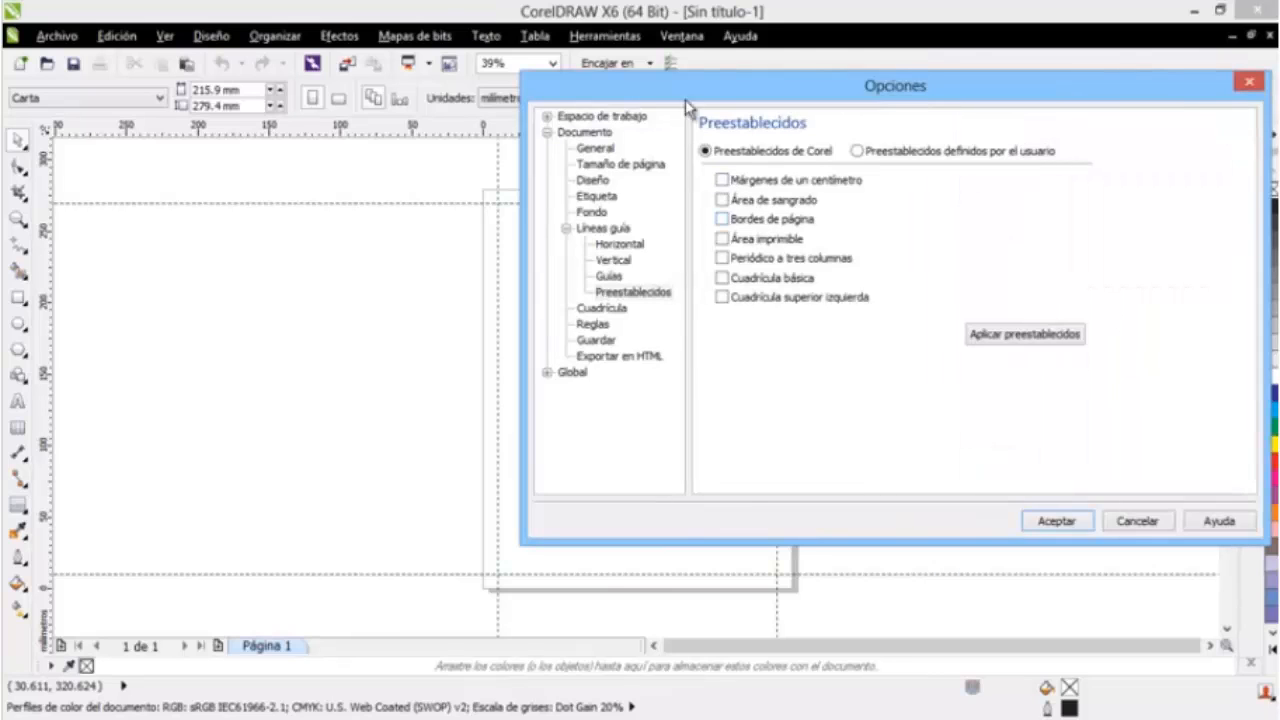
drag(605, 95, 677, 121)
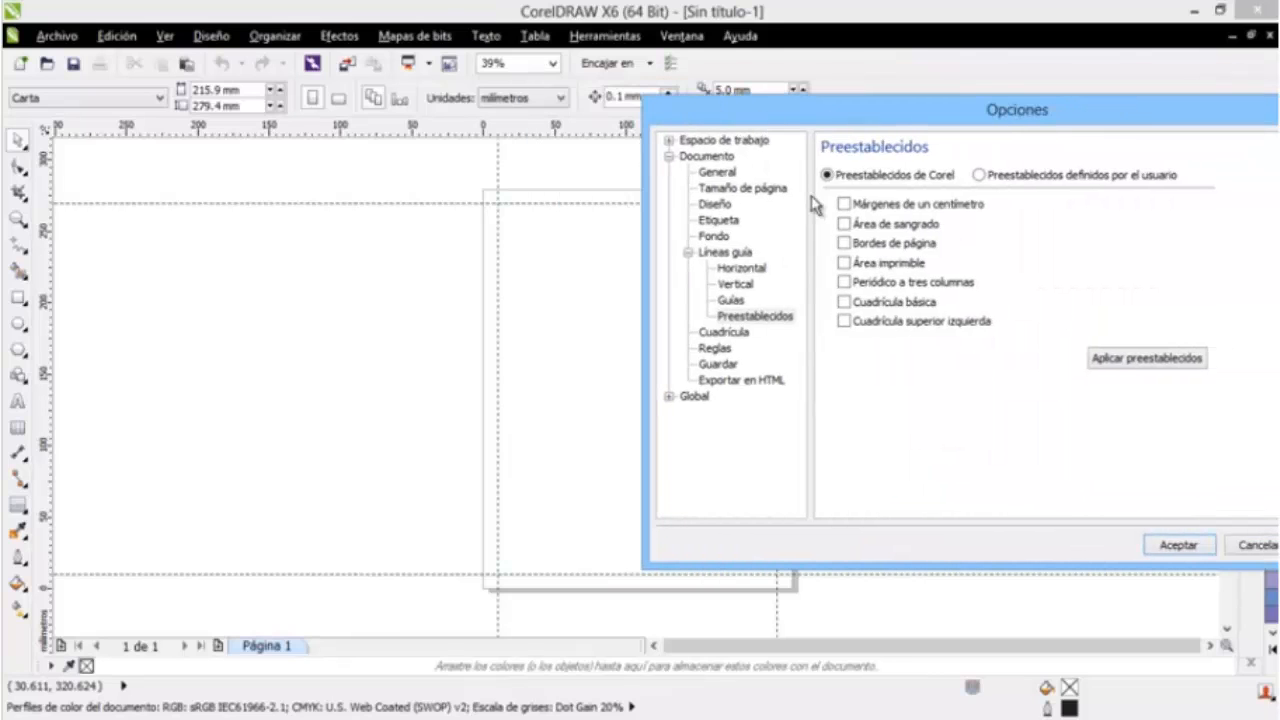
click(1112, 362)
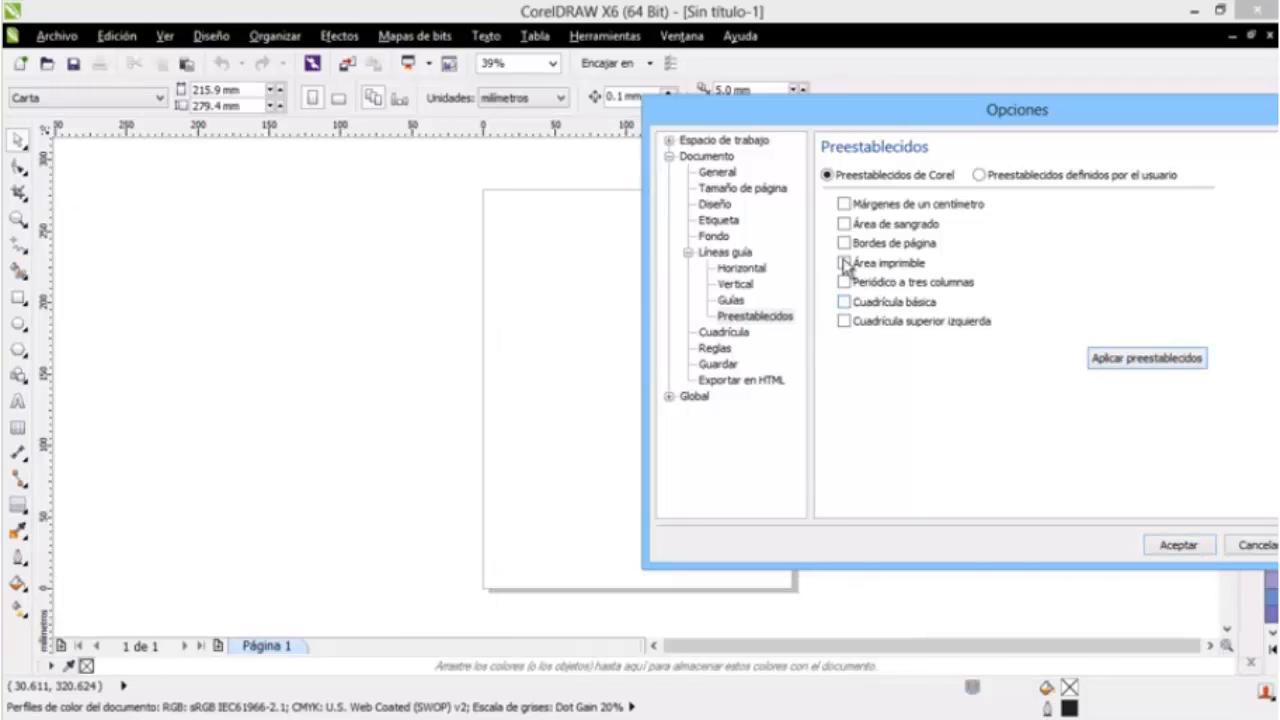
Apply the page borders guideline preset (Bordes de página) to the page.
click(845, 244)
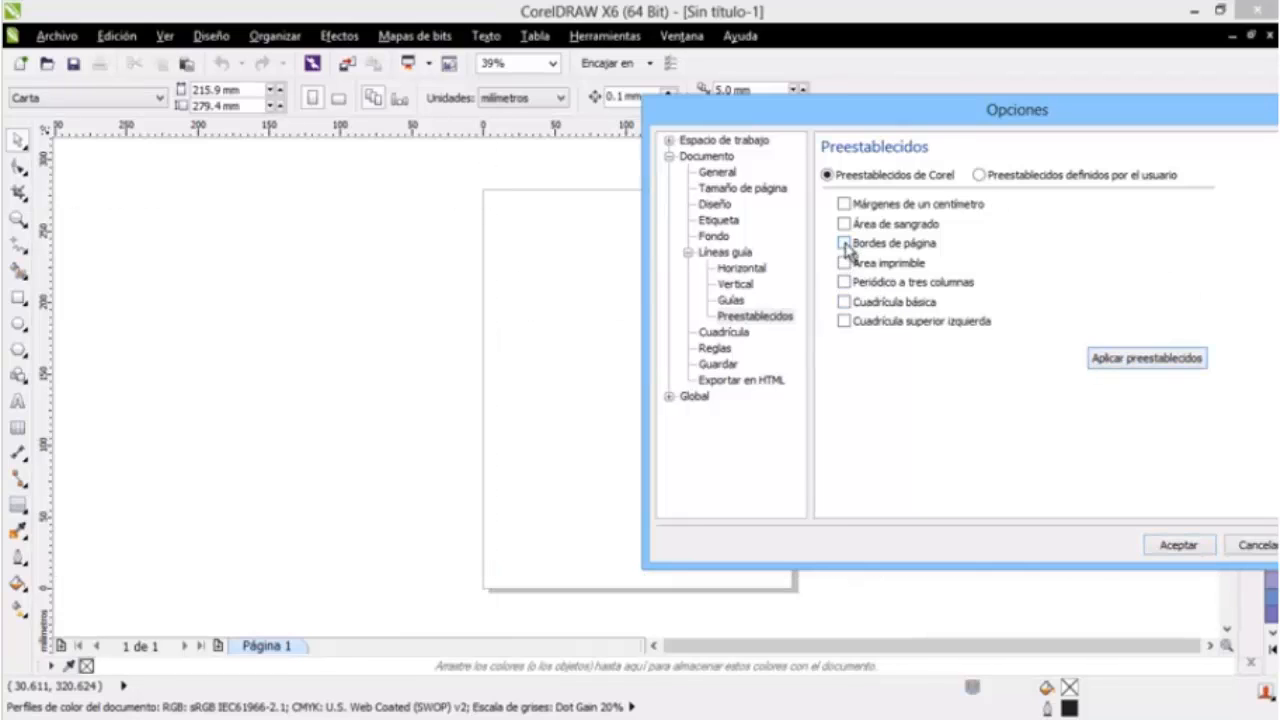
click(1112, 360)
drag(699, 109, 953, 139)
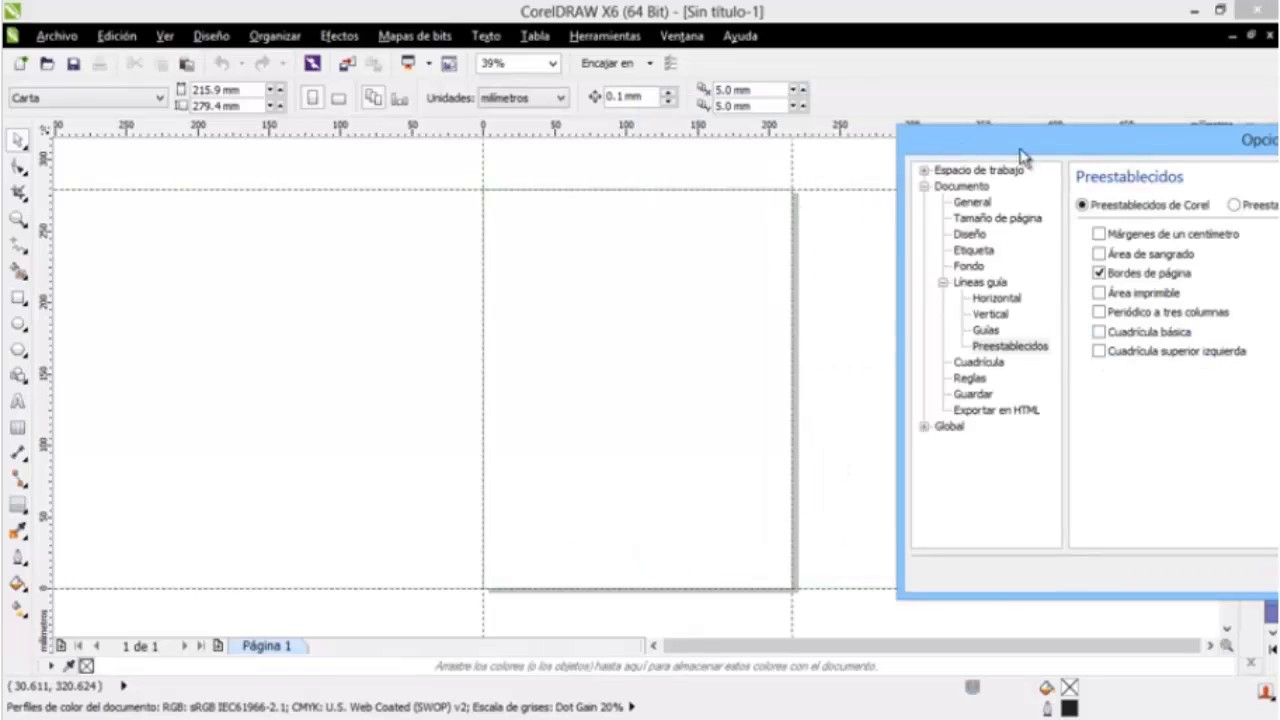
Turn off the page borders preset and apply the change to clear its guidelines.
drag(988, 148, 803, 113)
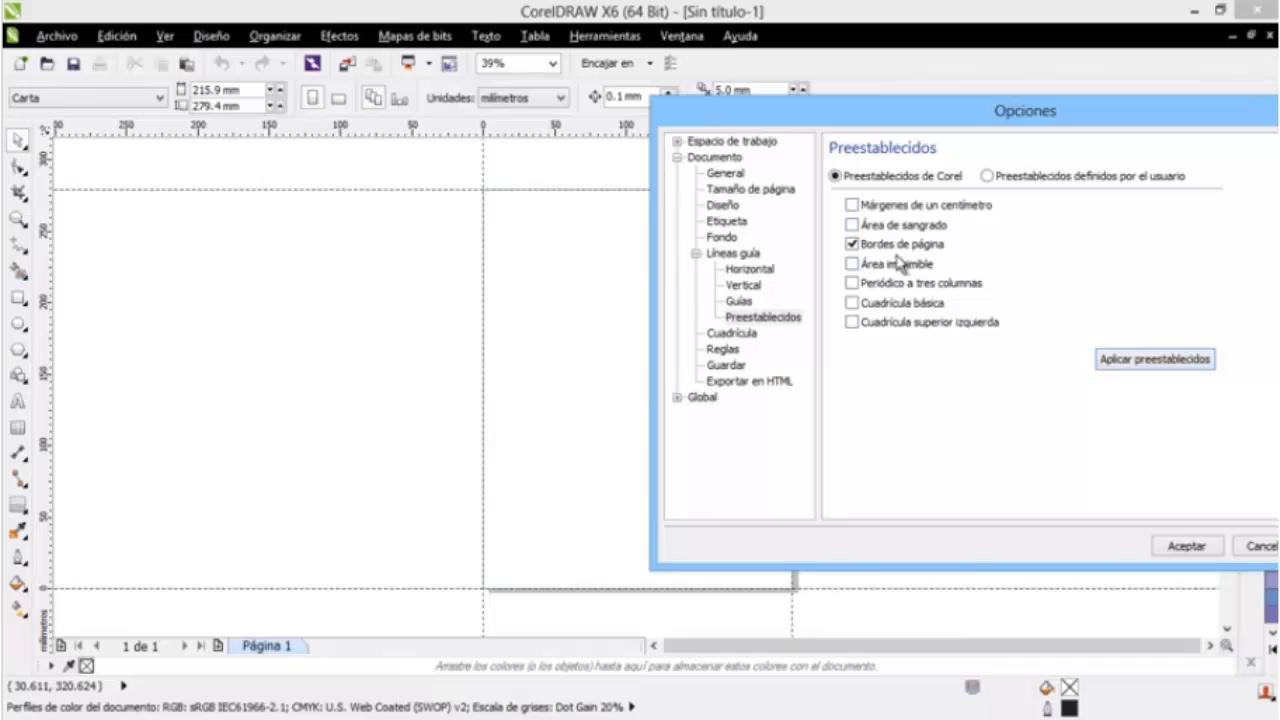
click(857, 251)
click(854, 245)
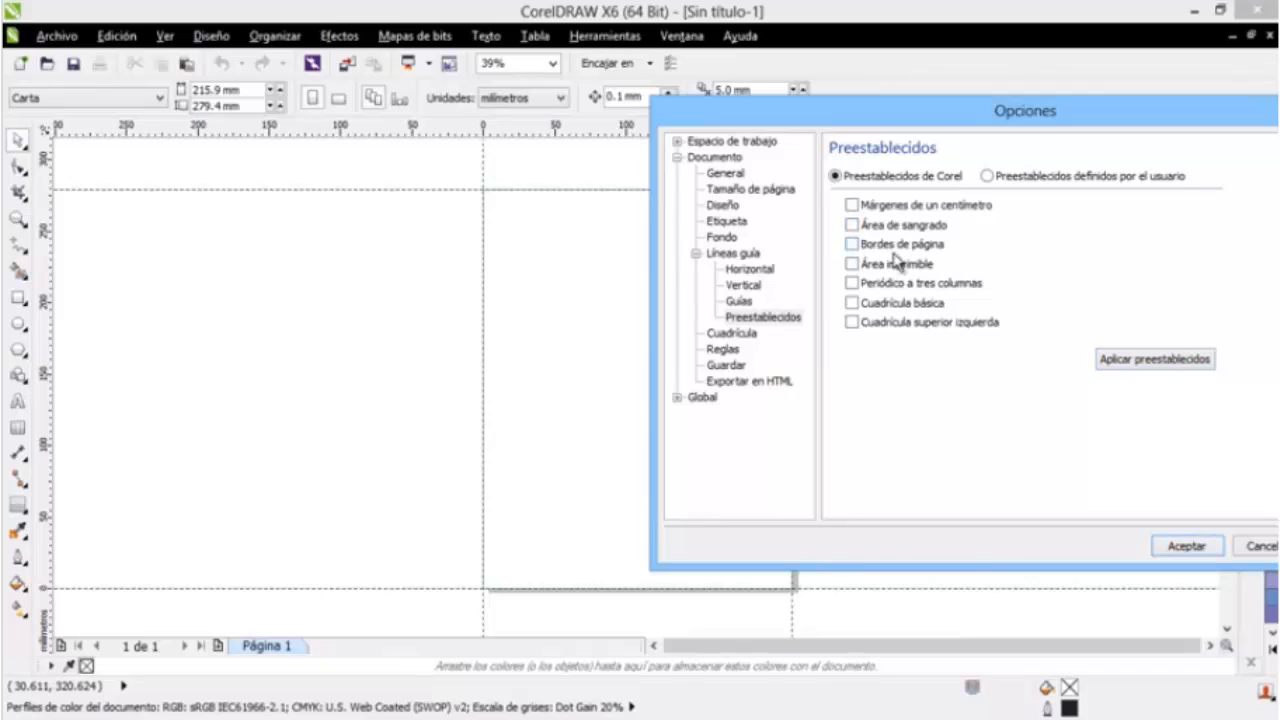
click(1158, 362)
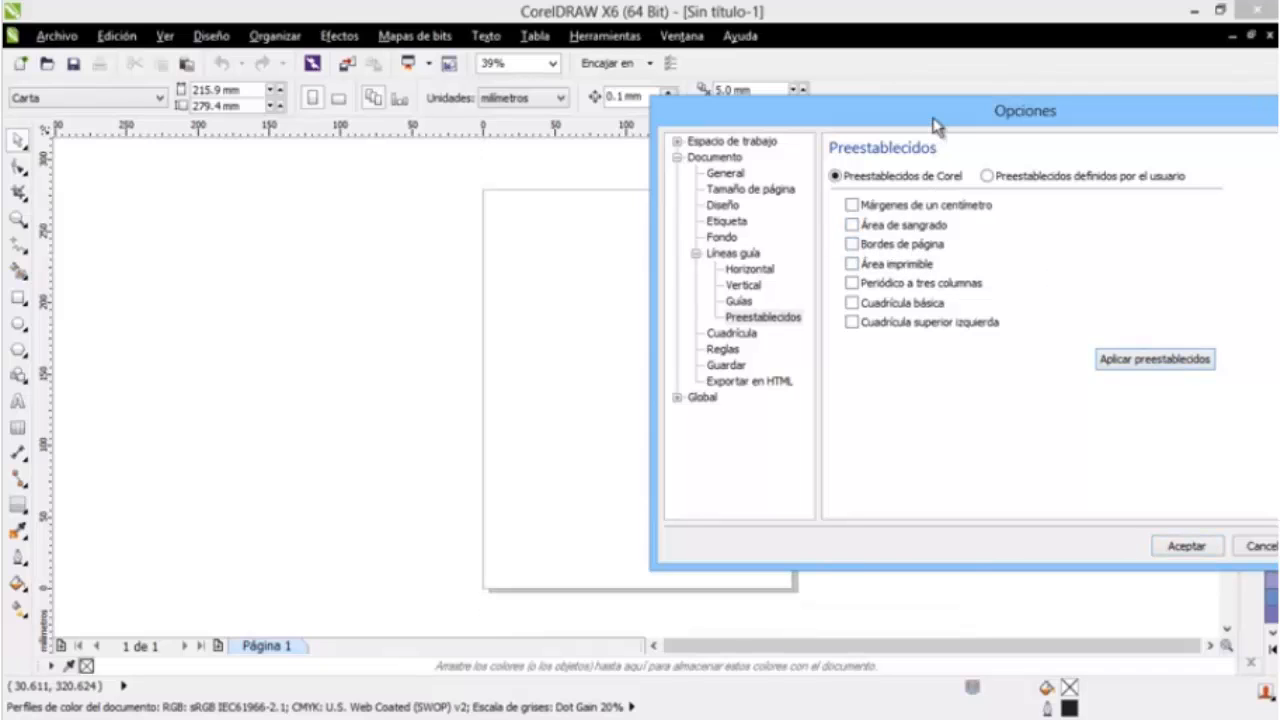
Apply a user-defined margins preset with 20 mm top and left margins, mirrored to the opposite sides.
click(988, 177)
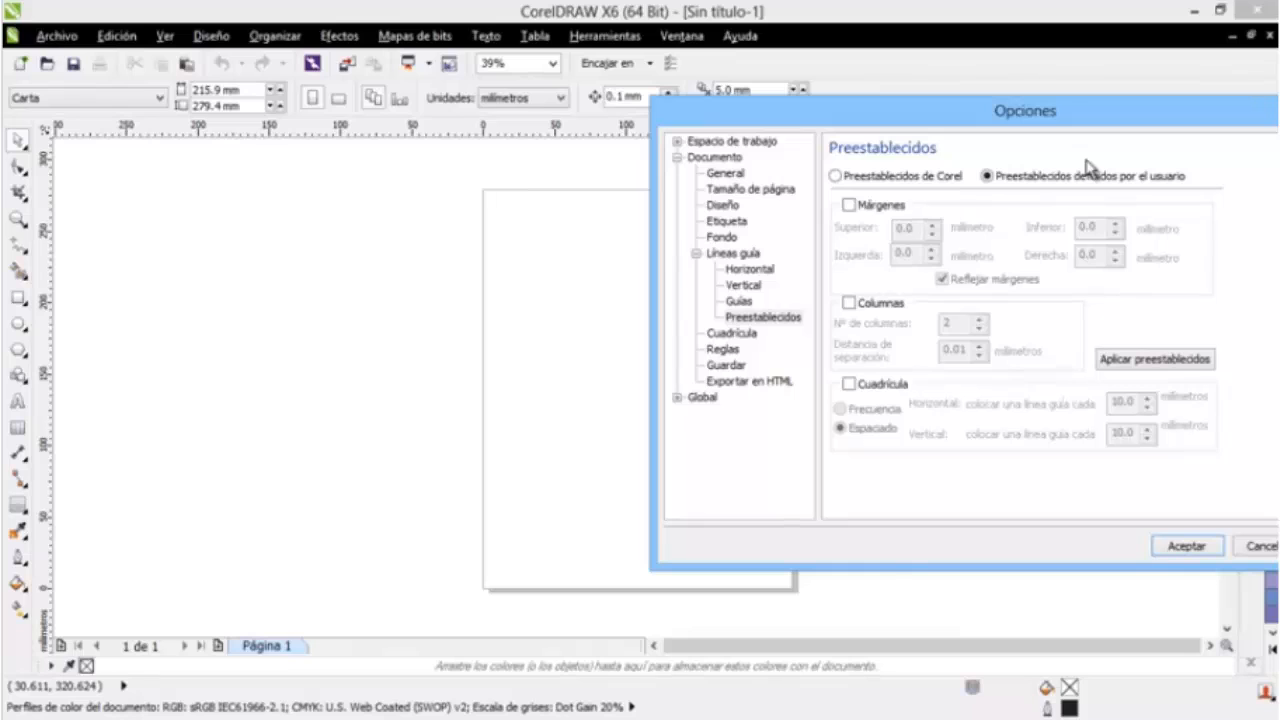
click(855, 208)
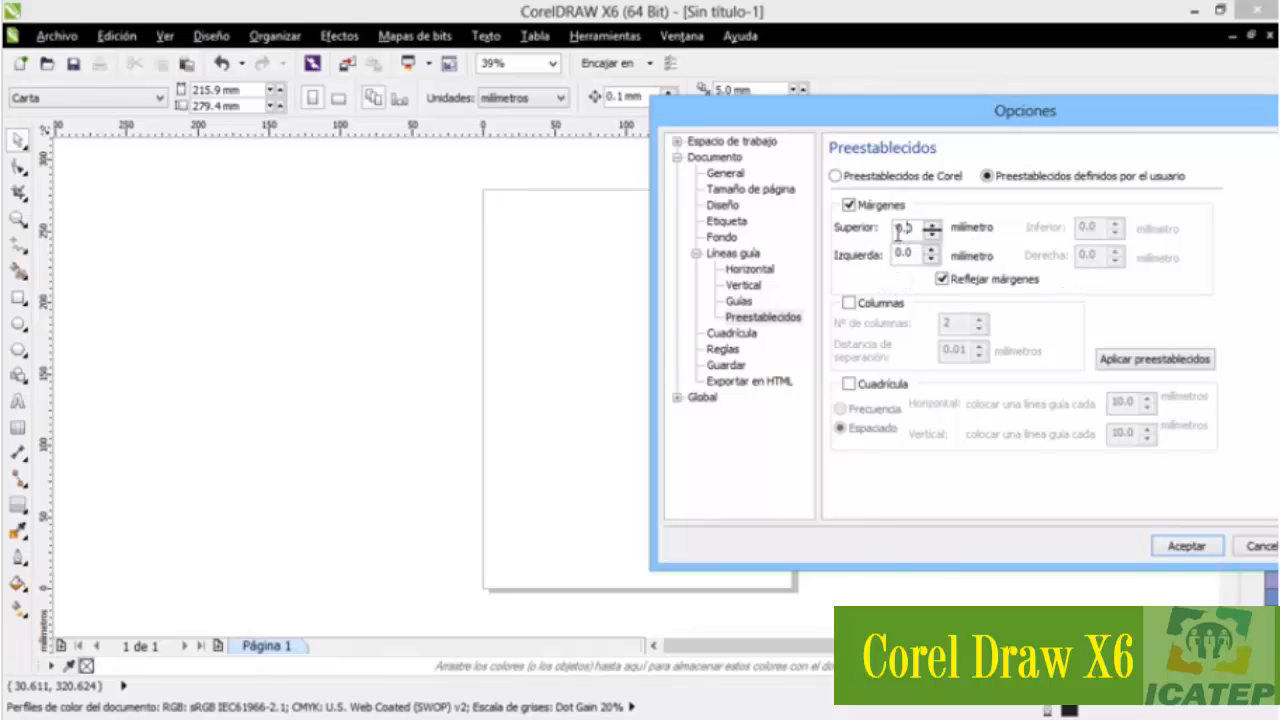
drag(902, 228, 866, 235)
text(20)
drag(903, 252, 882, 258)
text(20)
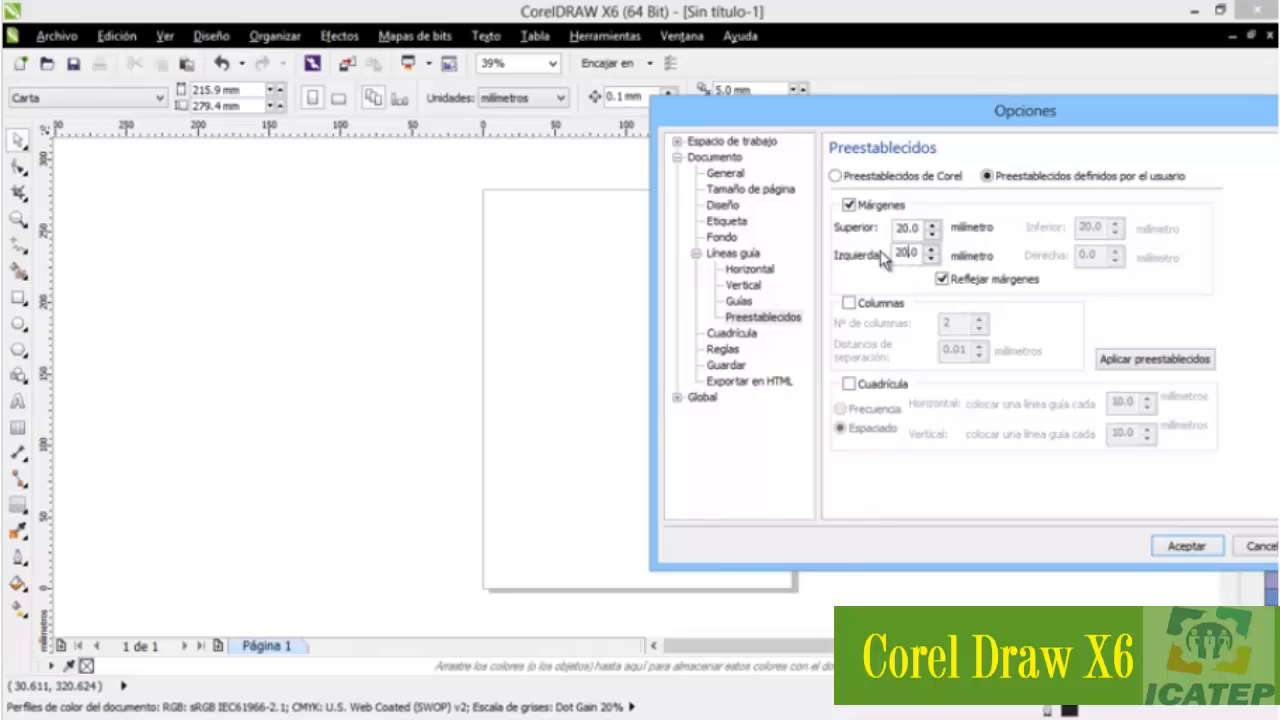
click(1150, 362)
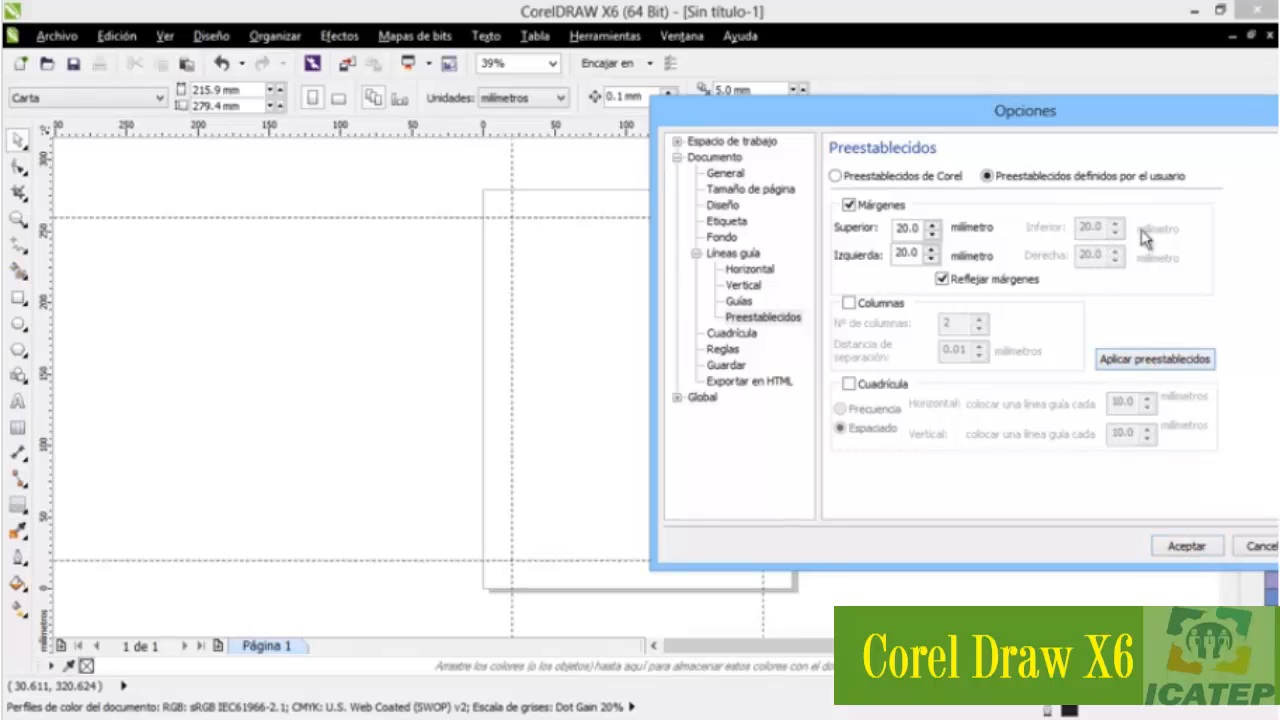
drag(702, 122, 939, 120)
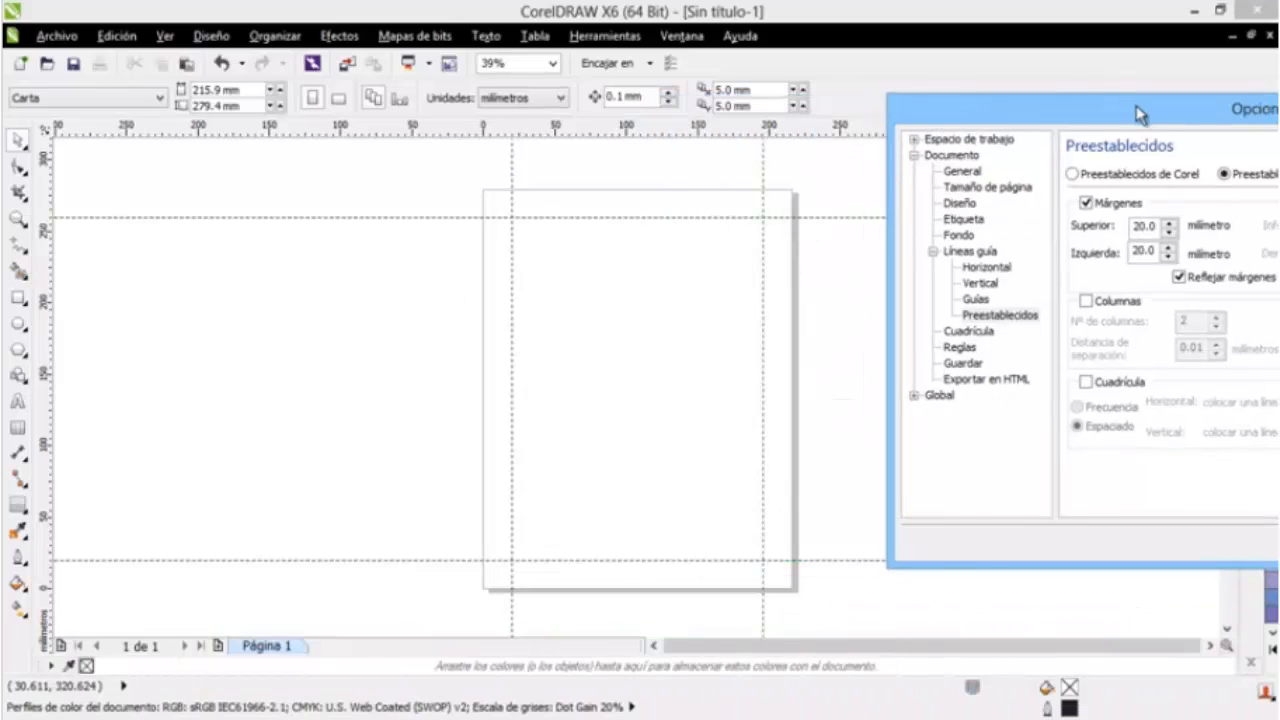
drag(1140, 115, 802, 102)
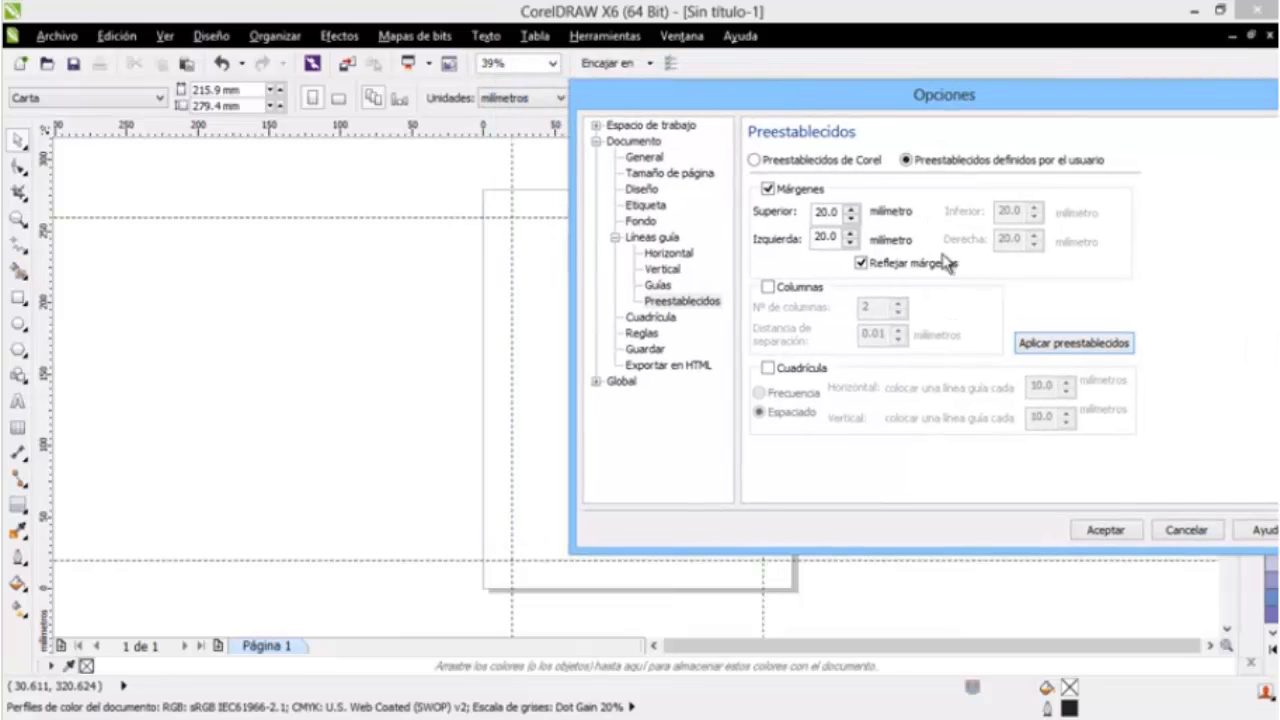
Disable margin mirroring, then turn off the margins preset and apply the change to remove its guidelines.
click(862, 266)
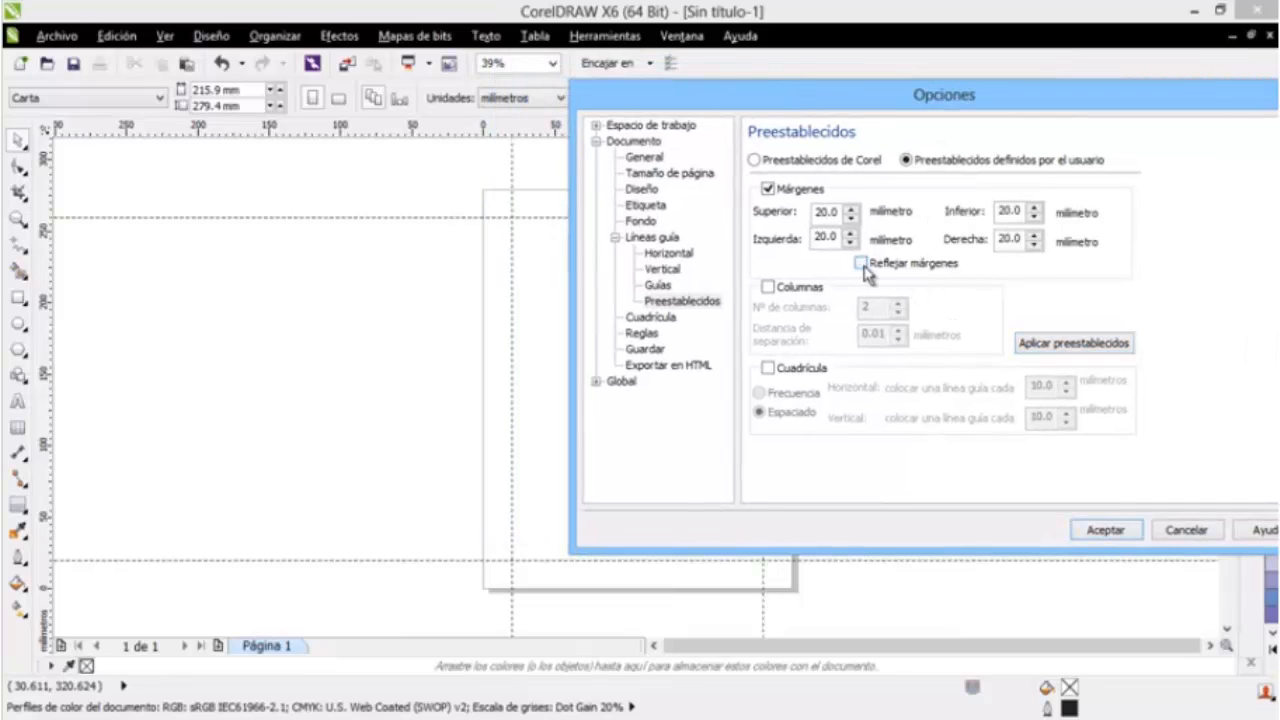
click(1010, 239)
click(768, 189)
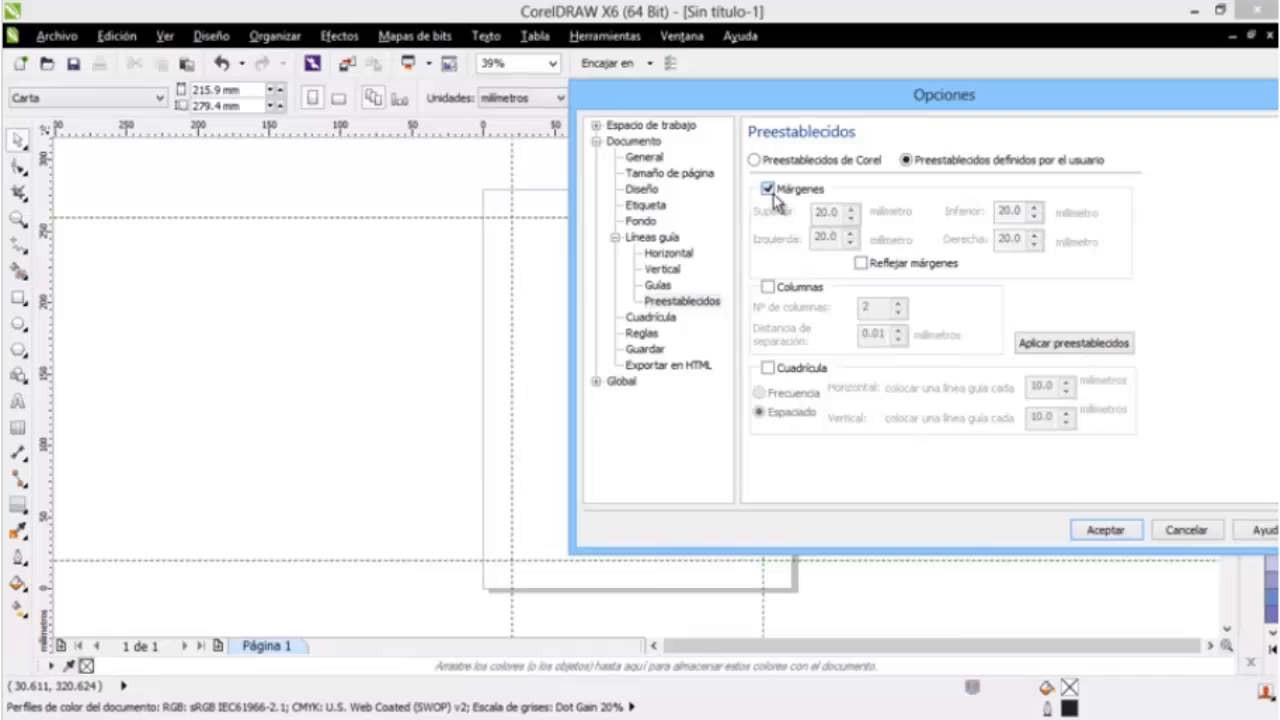
click(1063, 345)
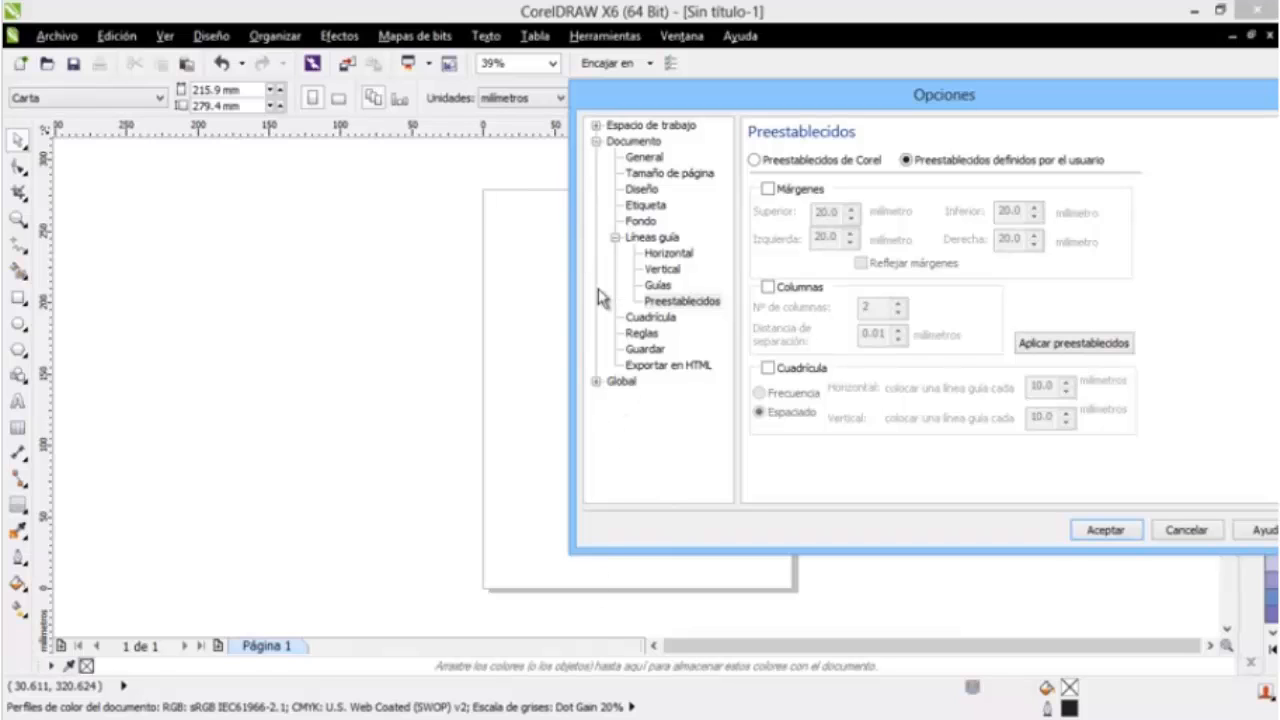
Apply a user-defined columns preset with 2 columns to the page.
click(769, 287)
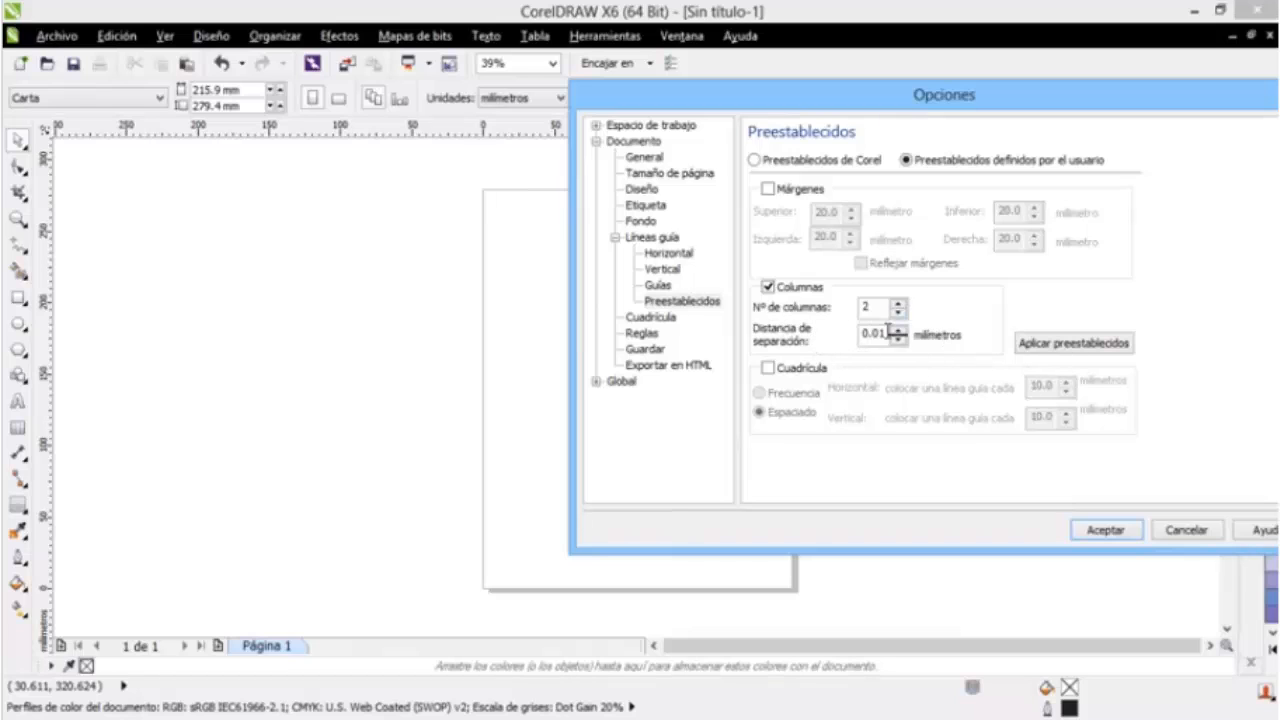
click(1045, 345)
drag(926, 94, 81, 121)
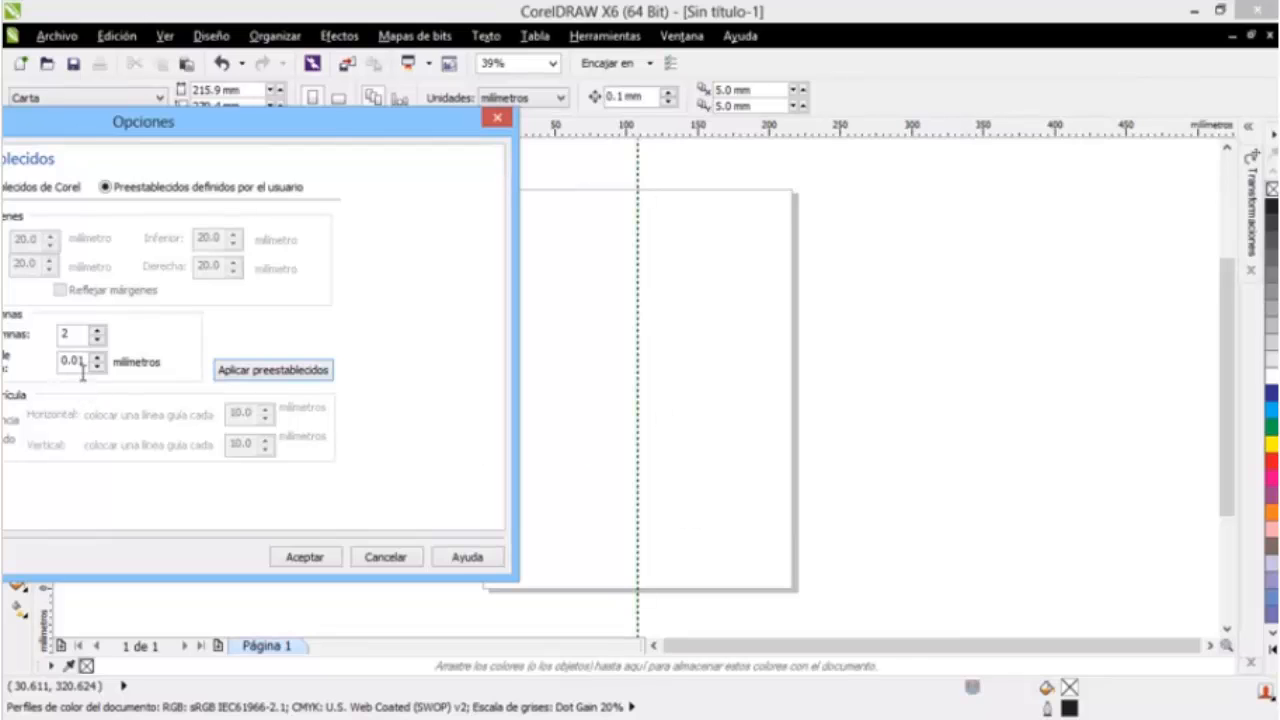
drag(90, 361, 55, 362)
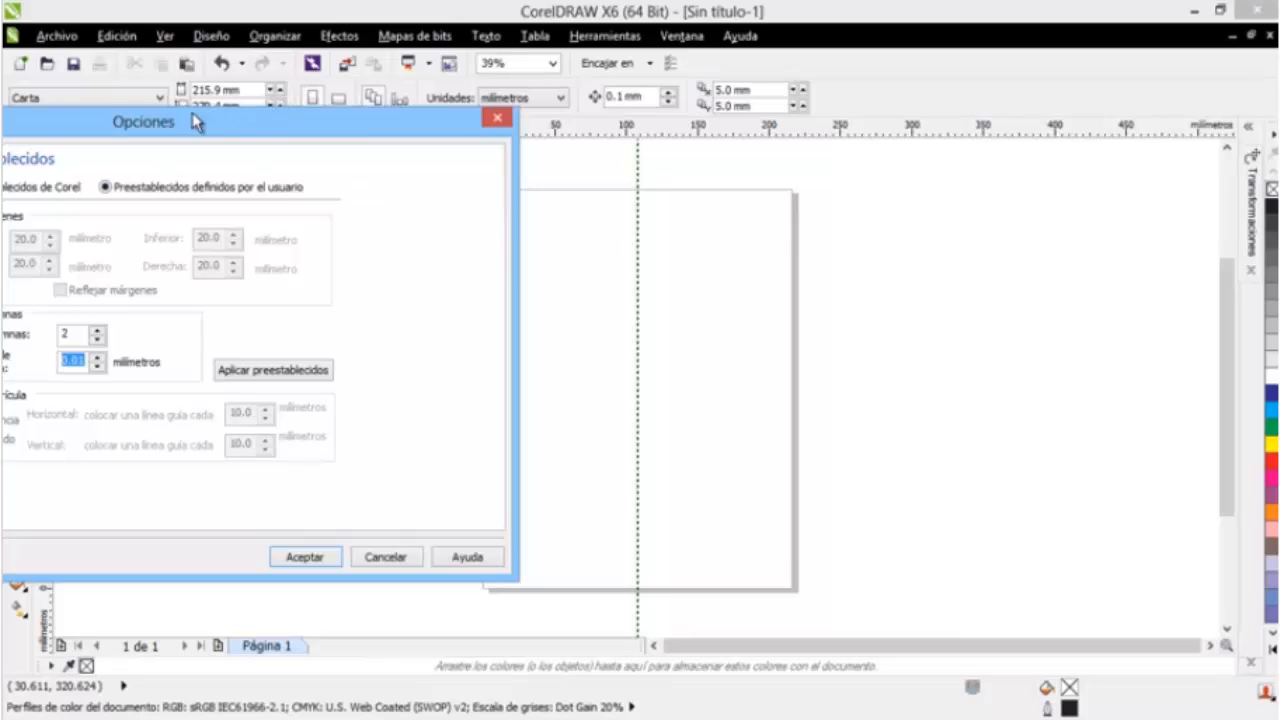
drag(197, 122, 1019, 100)
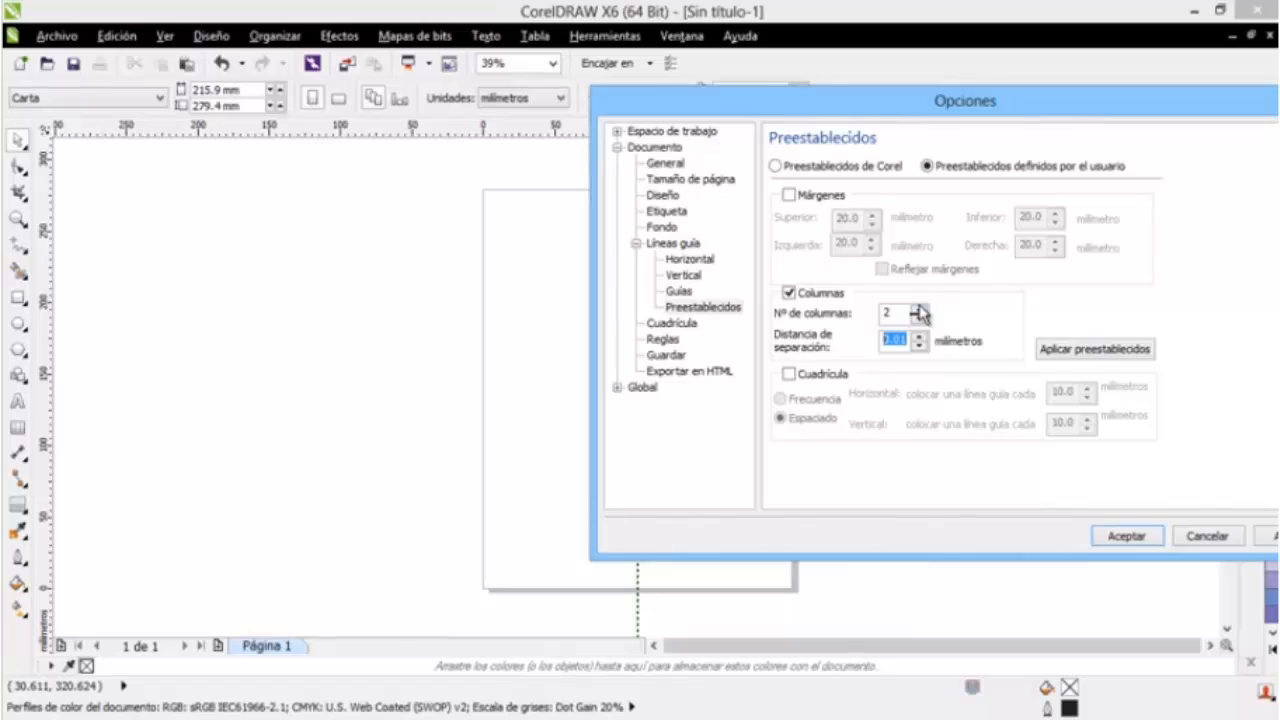
Clear the two-column guidelines and reapply the columns preset with 6 columns.
click(810, 293)
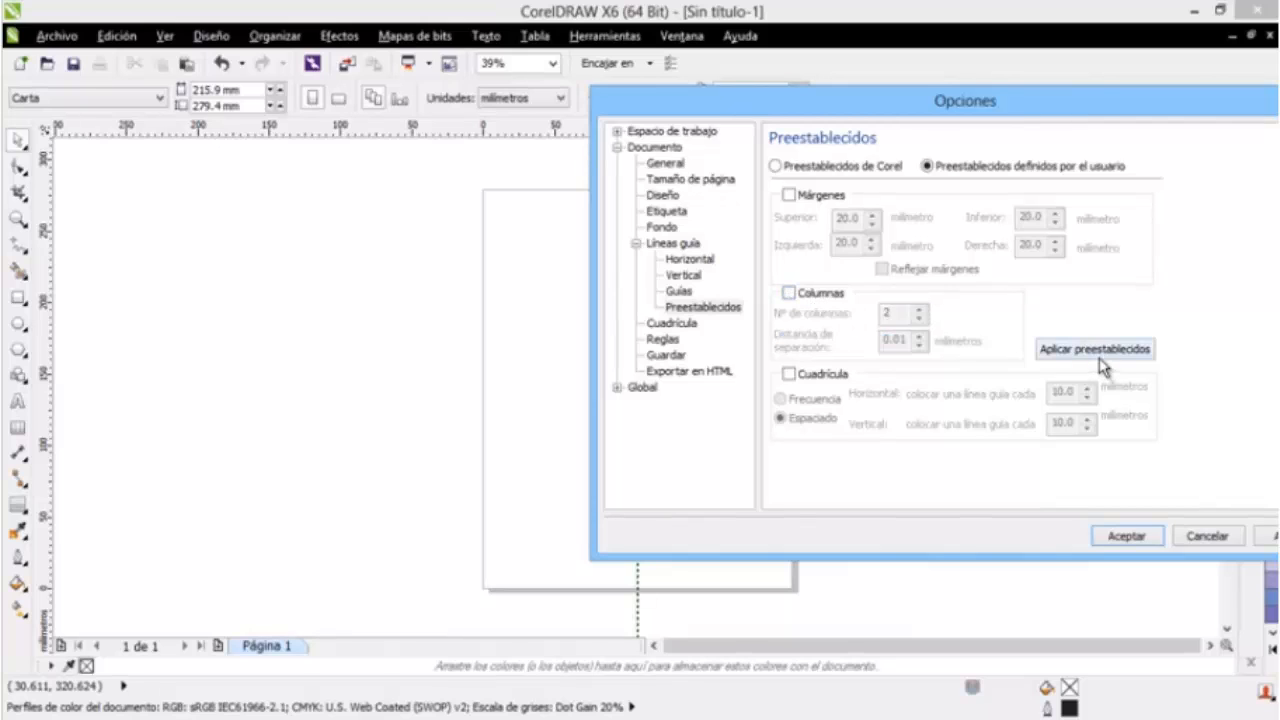
click(810, 293)
click(919, 310)
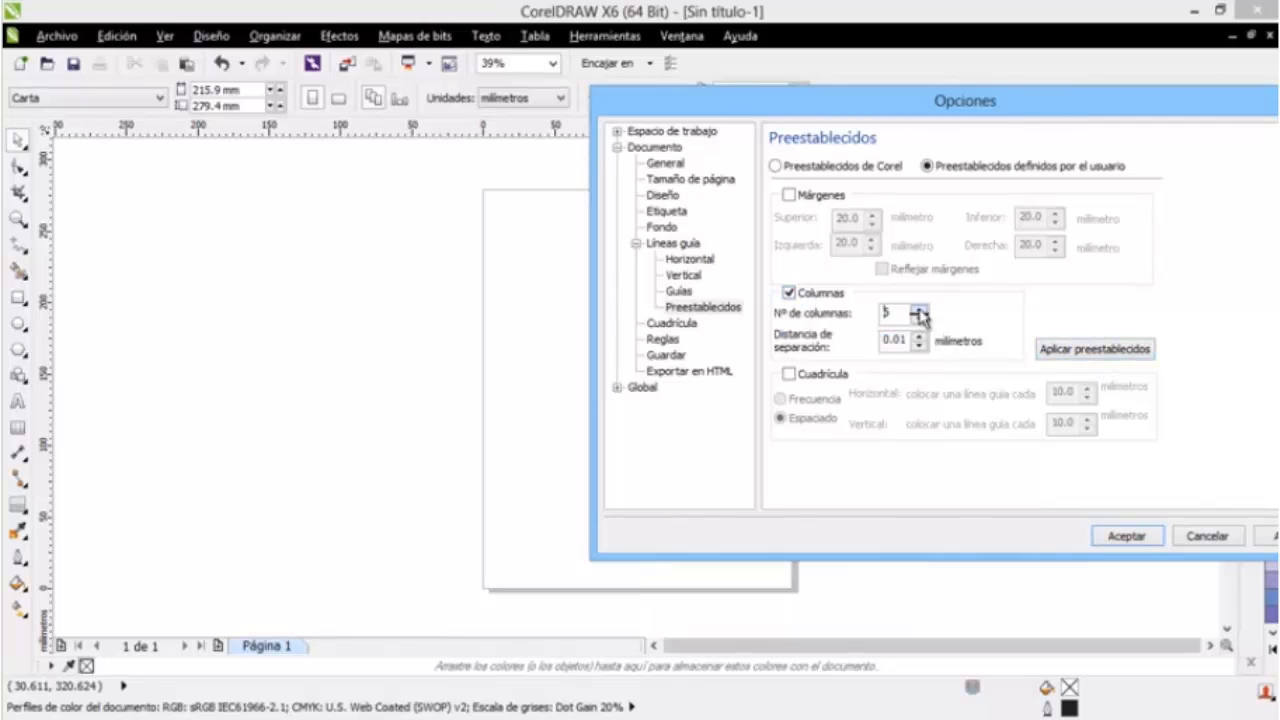
click(919, 311)
click(1065, 350)
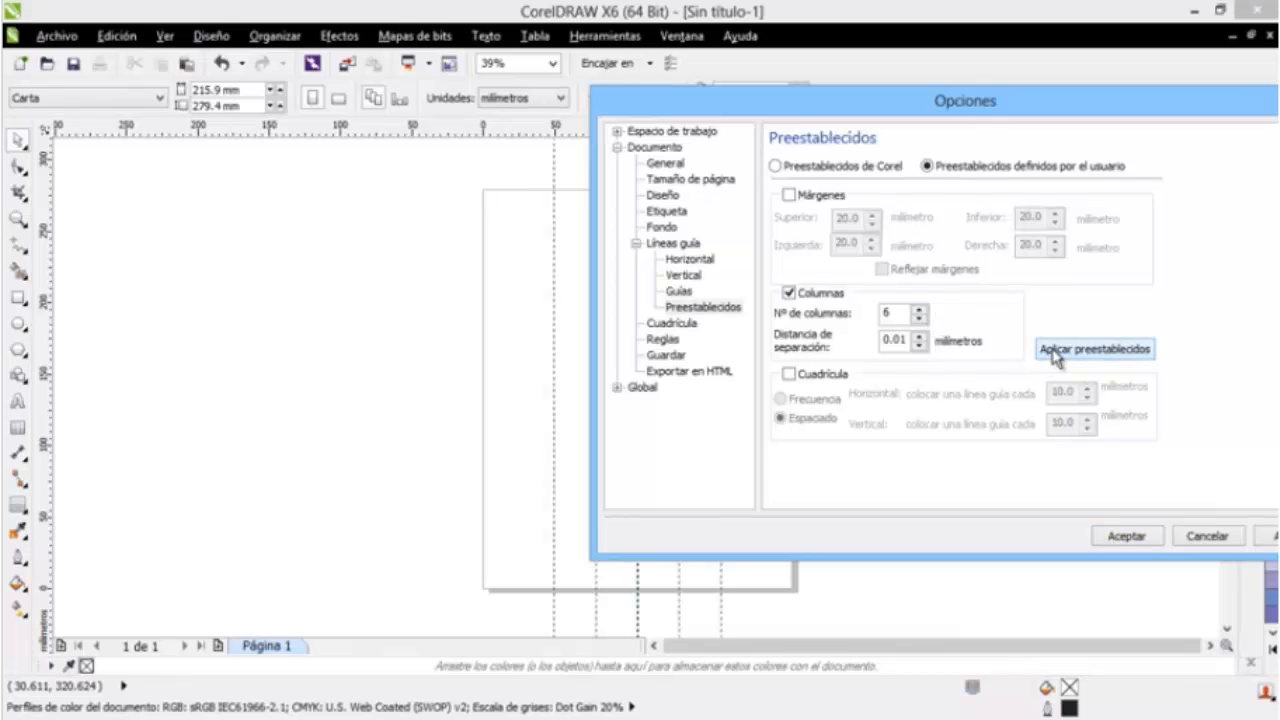
drag(980, 120, 748, 628)
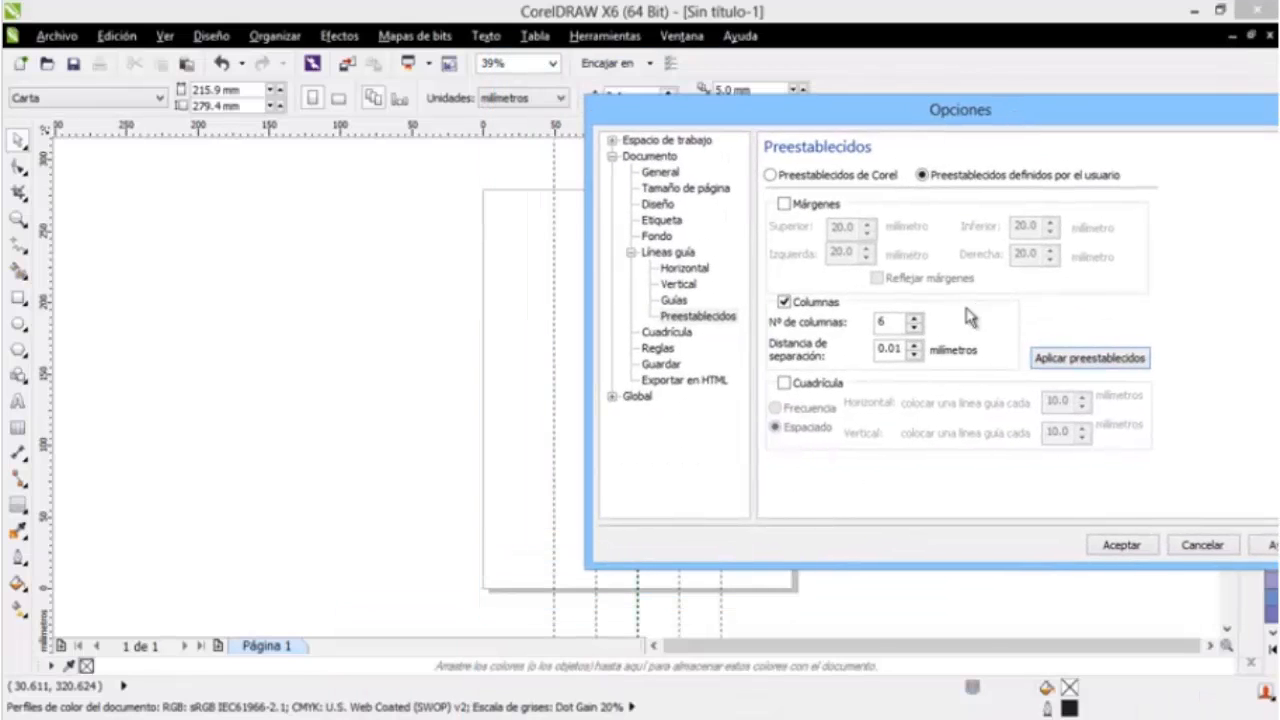
Increase the columns preset to 8 columns and apply it to the page.
click(914, 322)
click(914, 322)
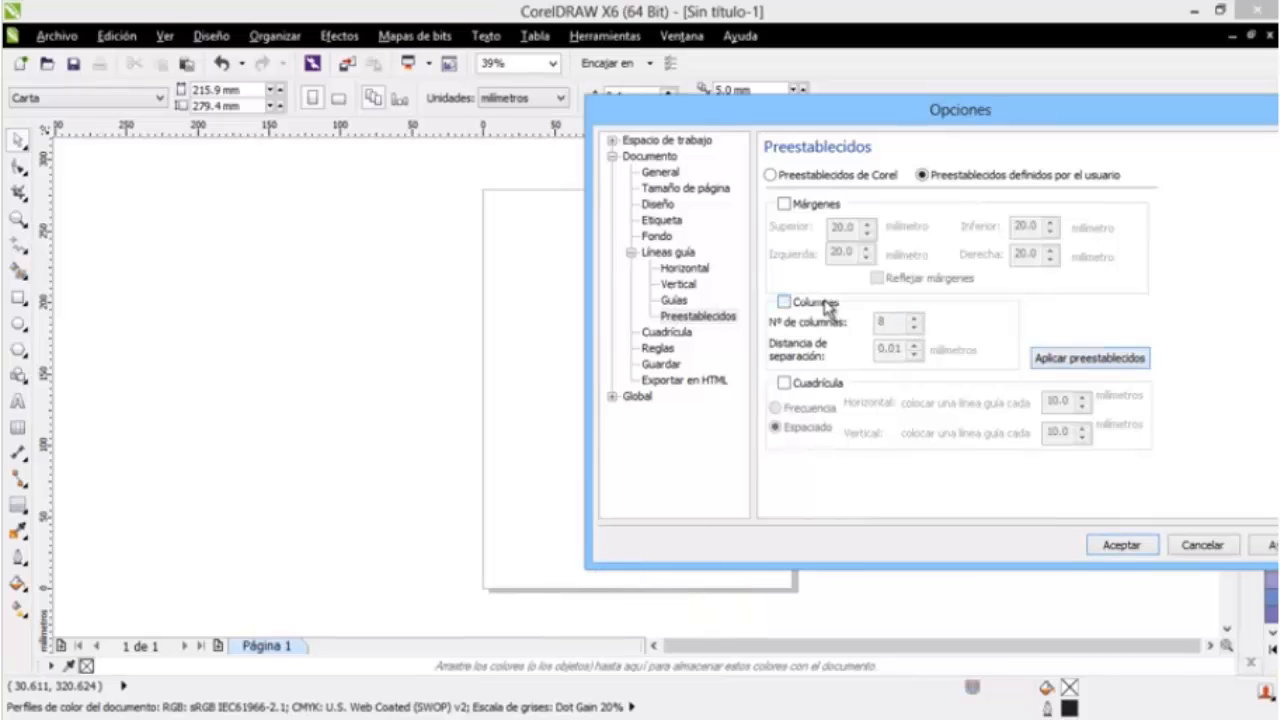
click(1074, 360)
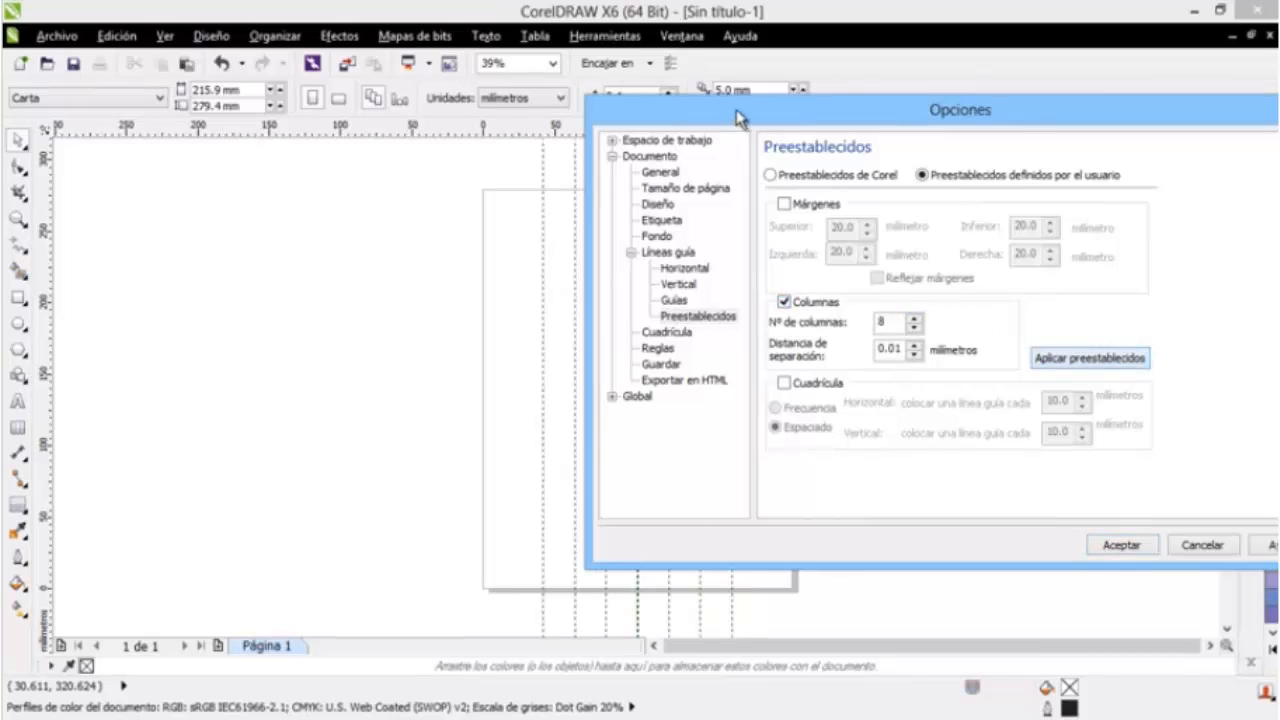
drag(738, 118, 703, 89)
Turn off the columns preset and apply the change to remove its guidelines.
click(778, 274)
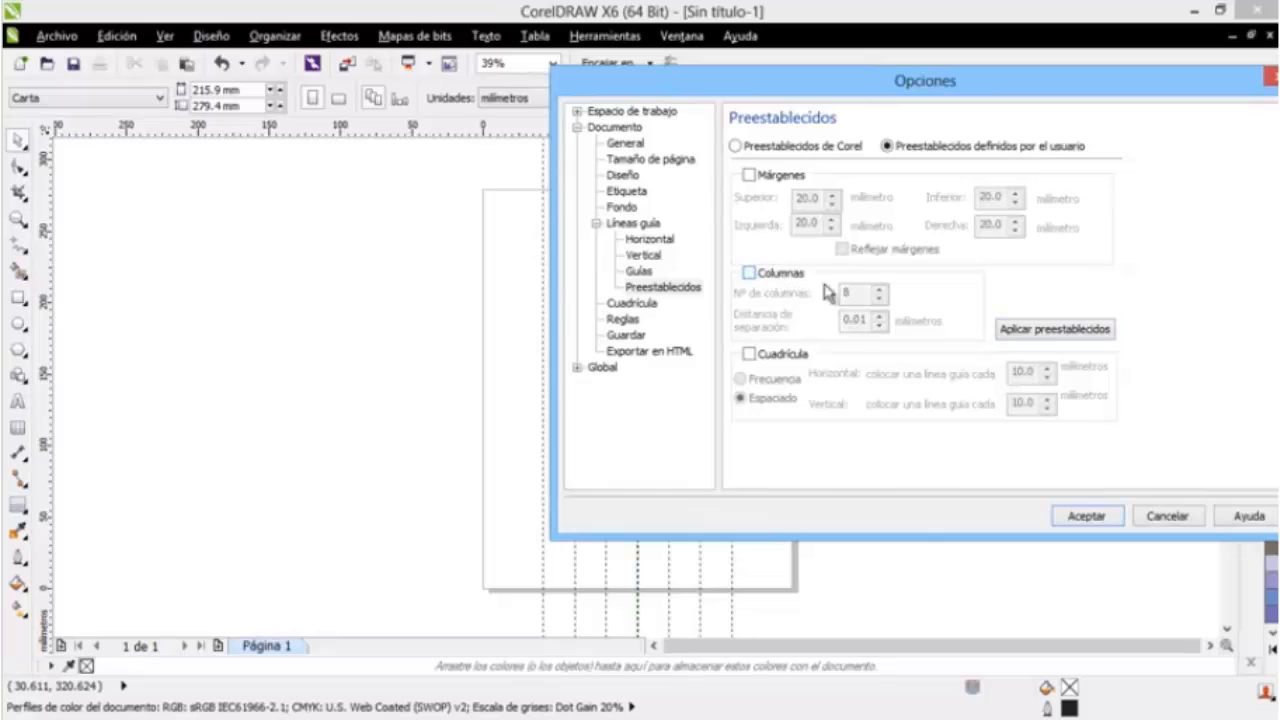
click(752, 355)
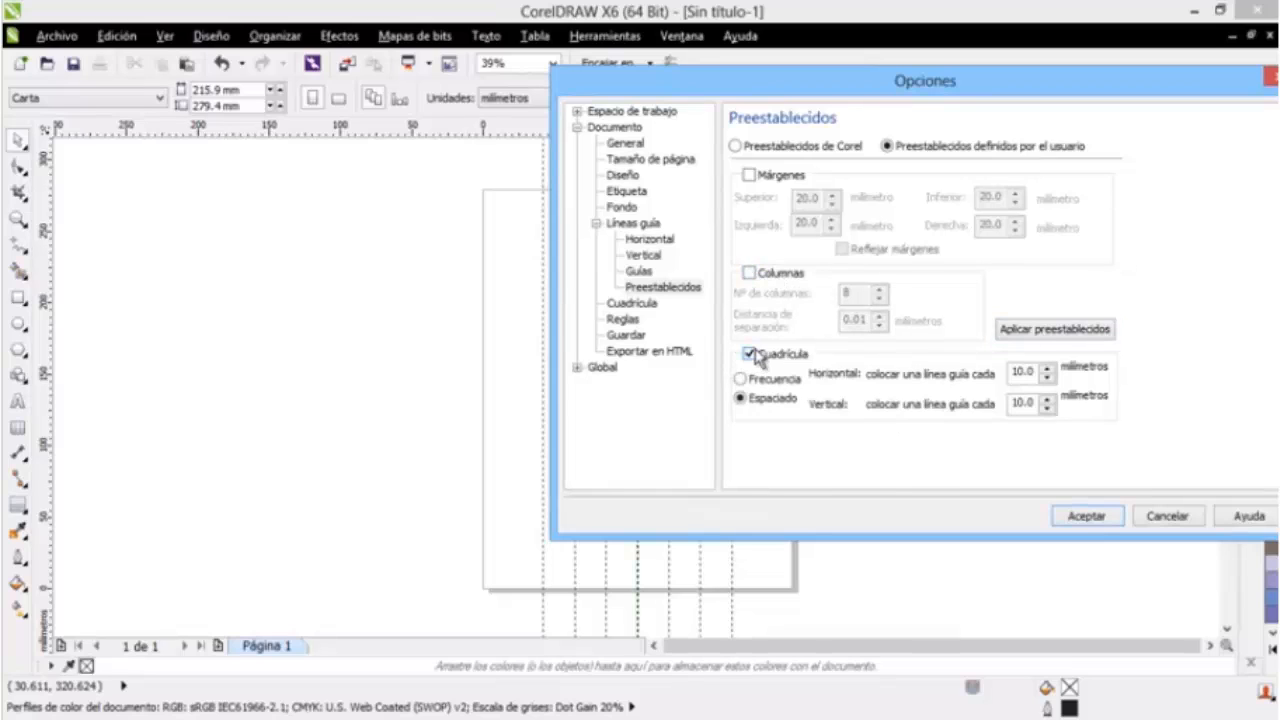
click(785, 357)
click(1075, 343)
Apply the user-defined grid preset with a guideline every 10 mm horizontally and vertically.
click(778, 356)
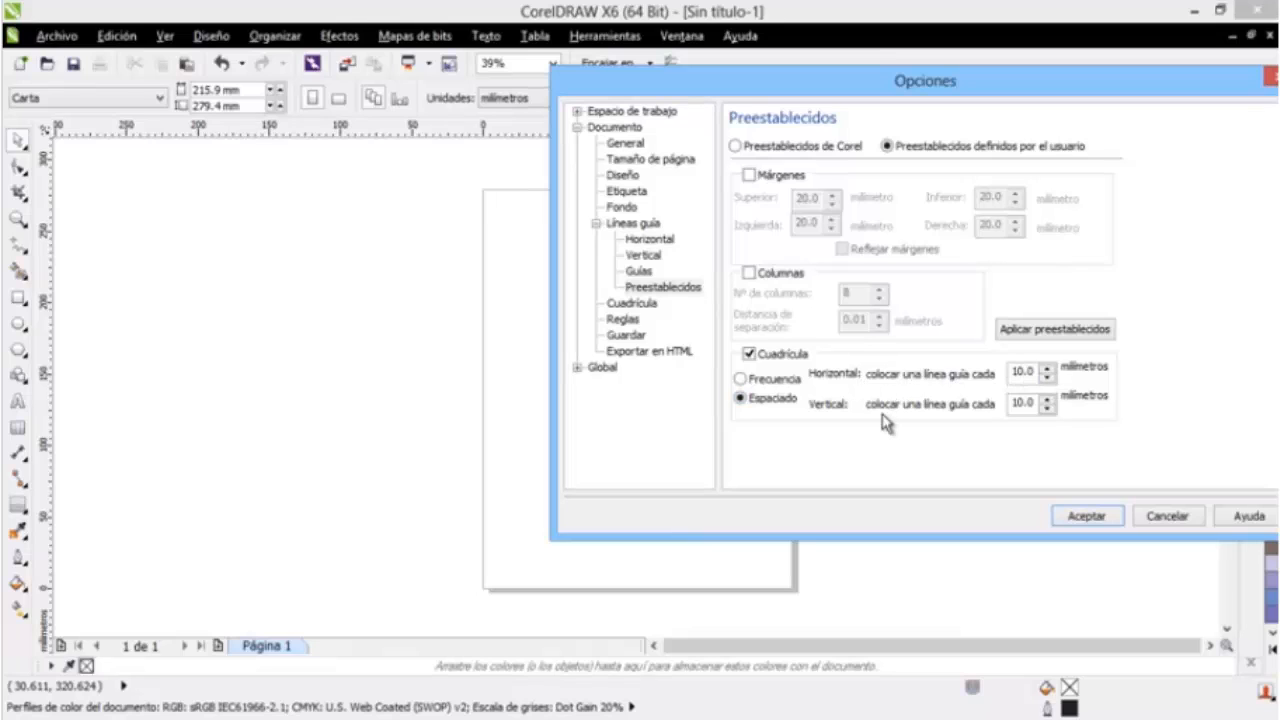
click(1055, 328)
drag(676, 84, 574, 90)
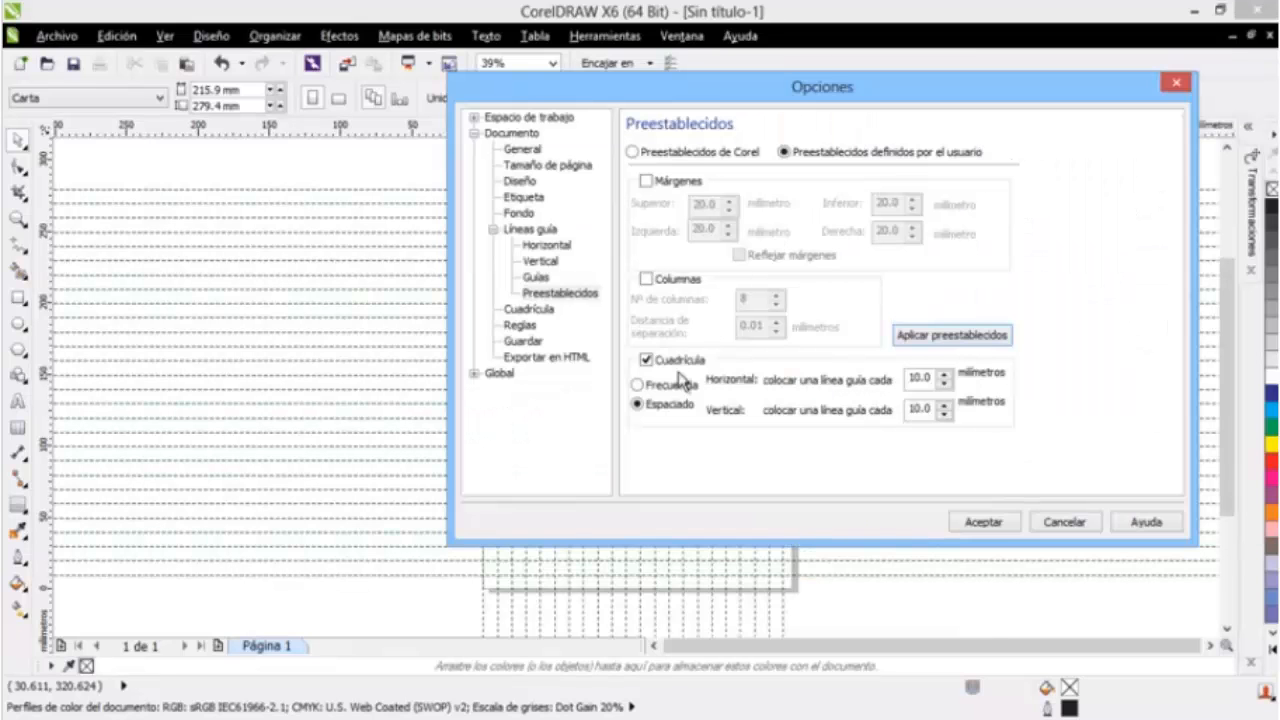
Clear the 10 mm grid and reapply the grid preset with 30 mm horizontal and vertical spacing.
click(926, 342)
click(650, 361)
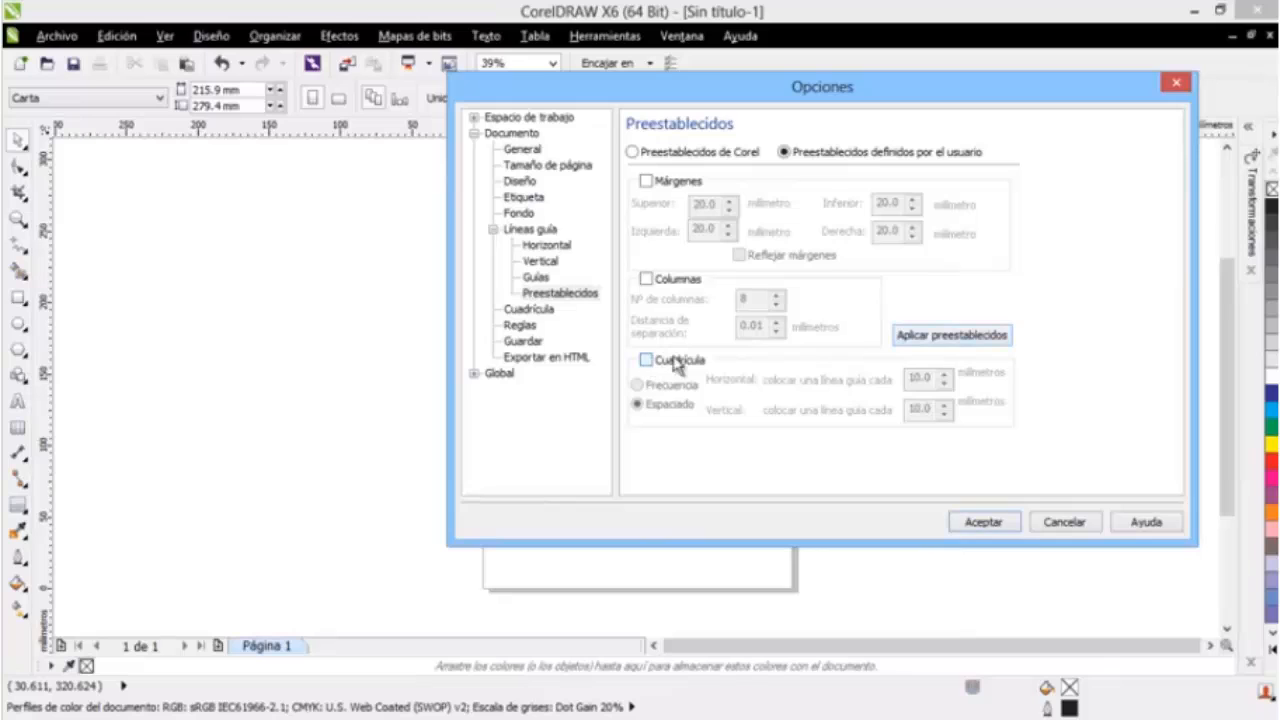
double_click(916, 380)
text(30)
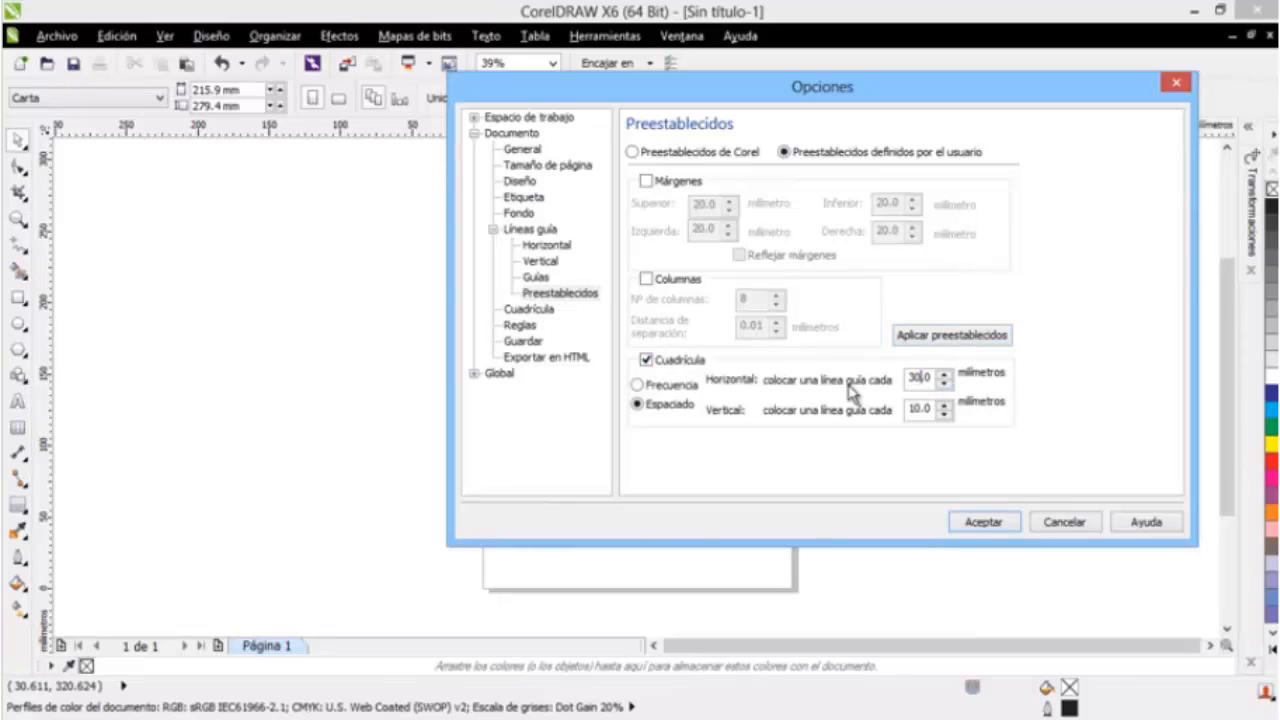
double_click(922, 409)
text(3)
click(930, 336)
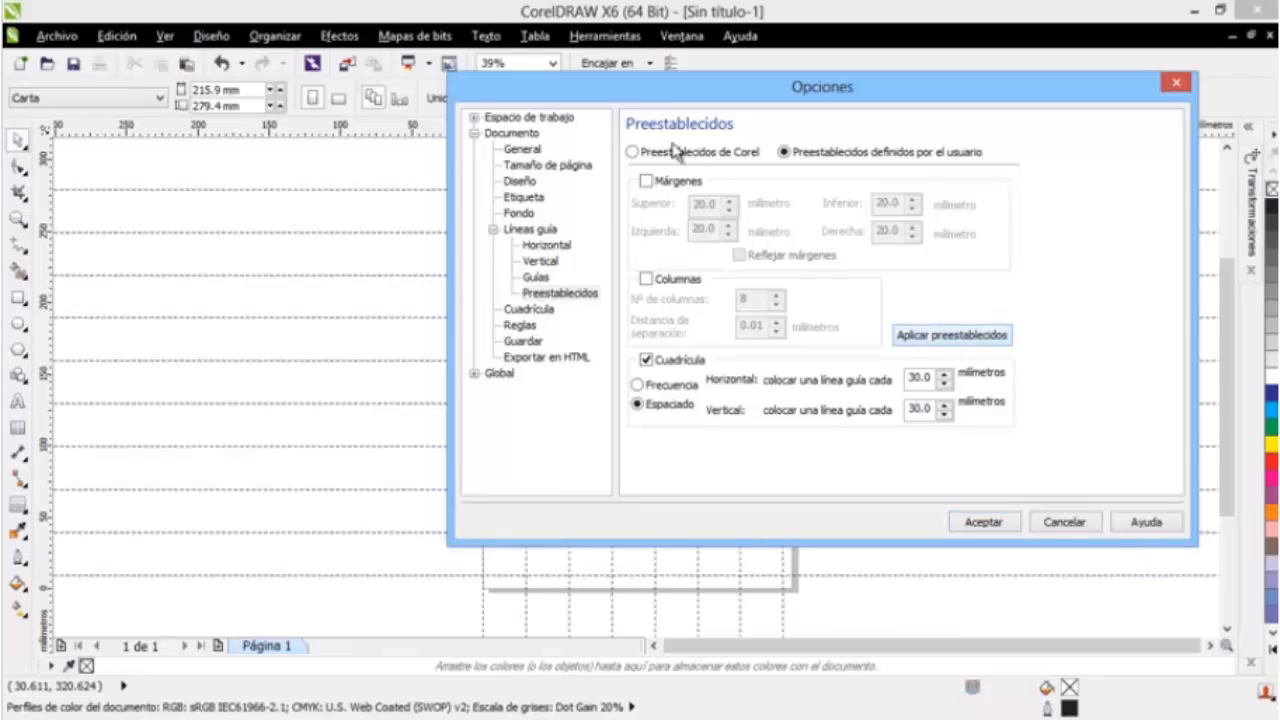
mouse_move(588, 93)
mouse_down()
mouse_move(916, 96)
mouse_move(779, 68)
mouse_up()
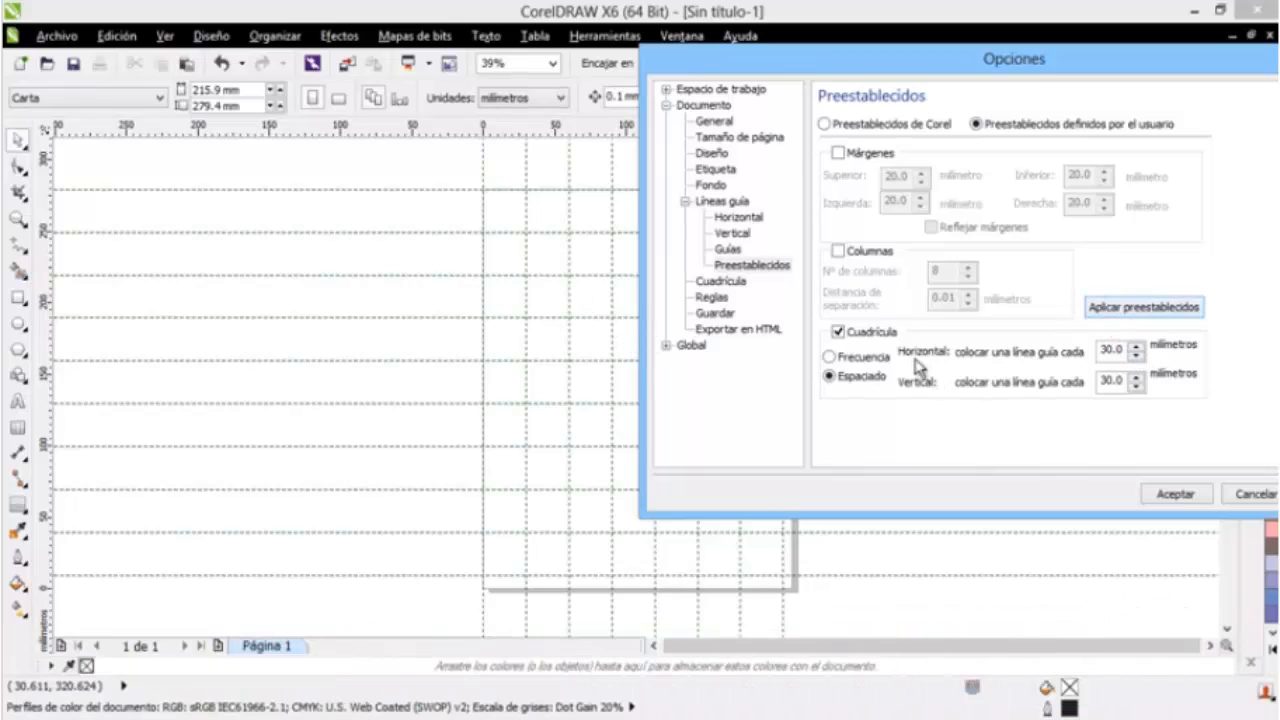
Clear the 30 mm grid guidelines and reapply the grid preset defined by frequency (Frecuencia) instead of spacing.
click(1128, 306)
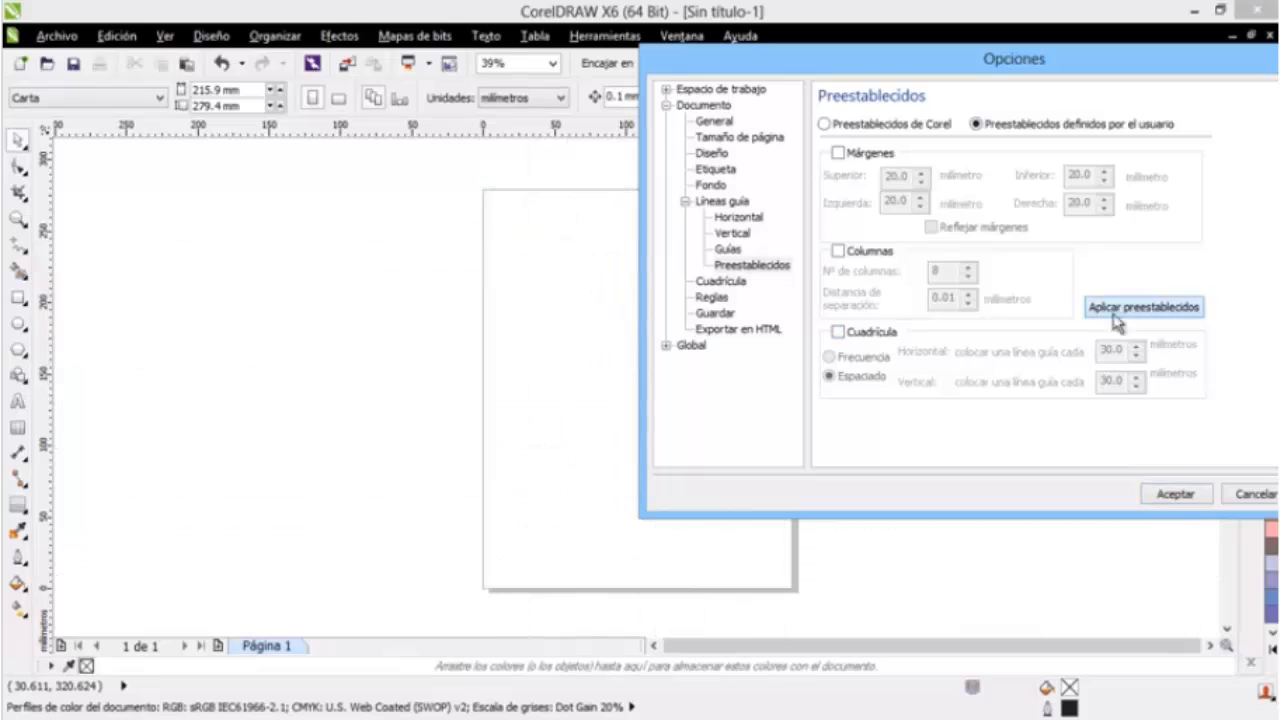
click(851, 340)
click(830, 357)
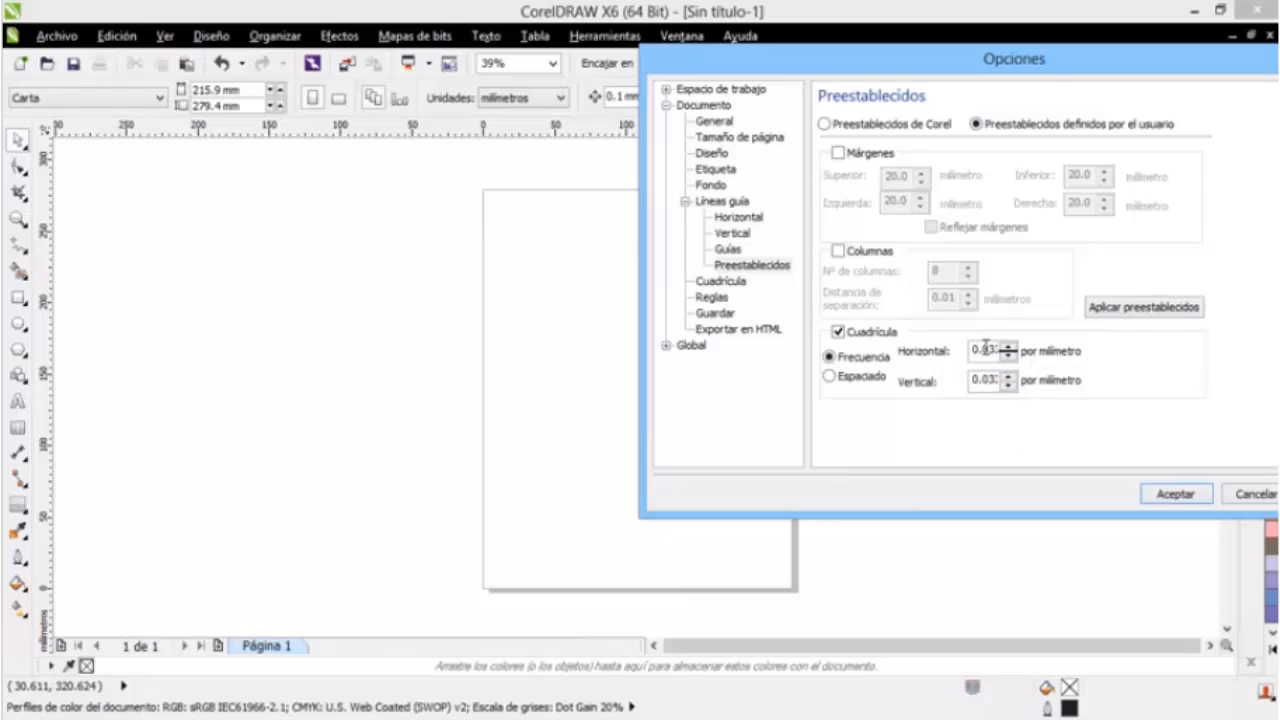
click(1125, 310)
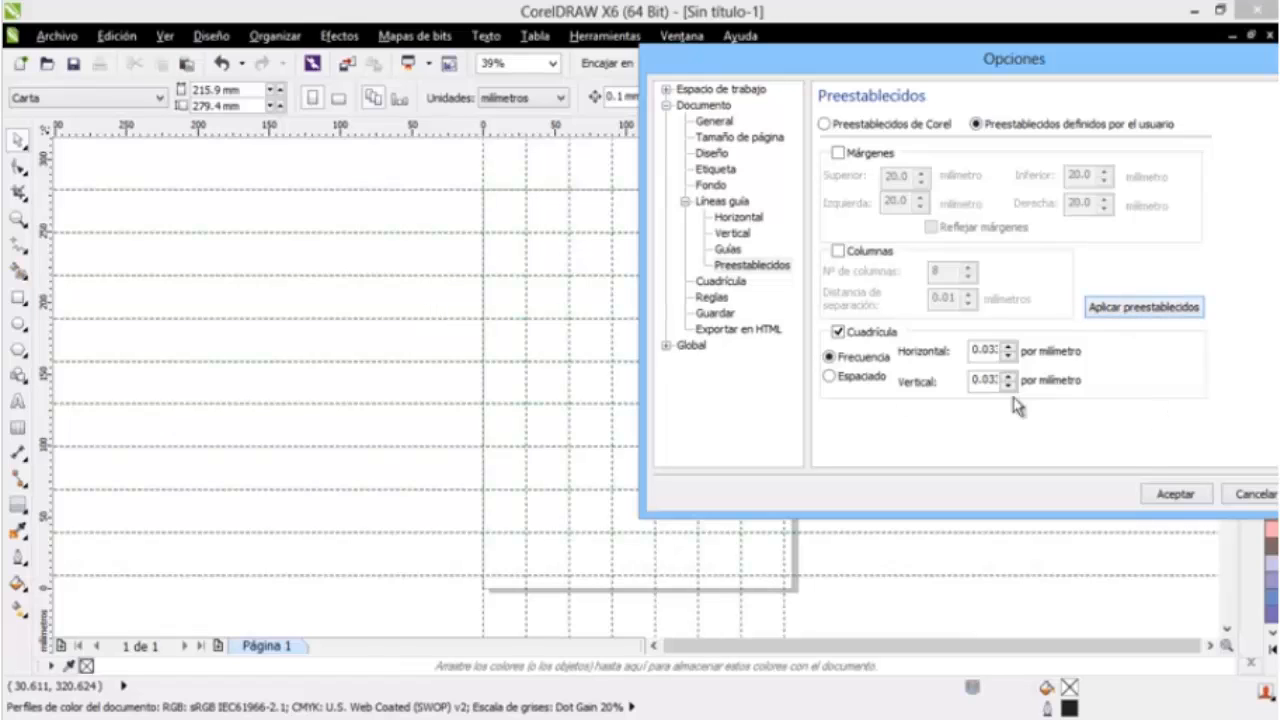
Turn off the grid preset, apply the change to clear its guidelines, and close the options dialog.
click(864, 336)
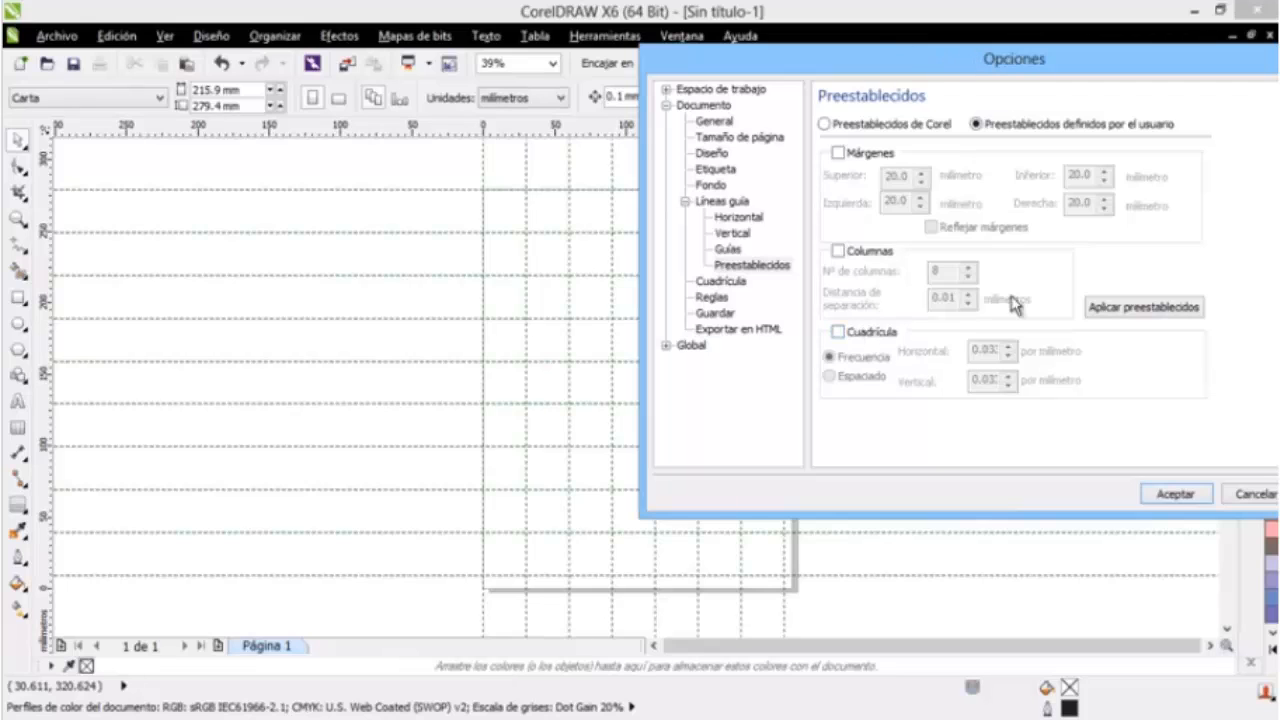
click(1126, 310)
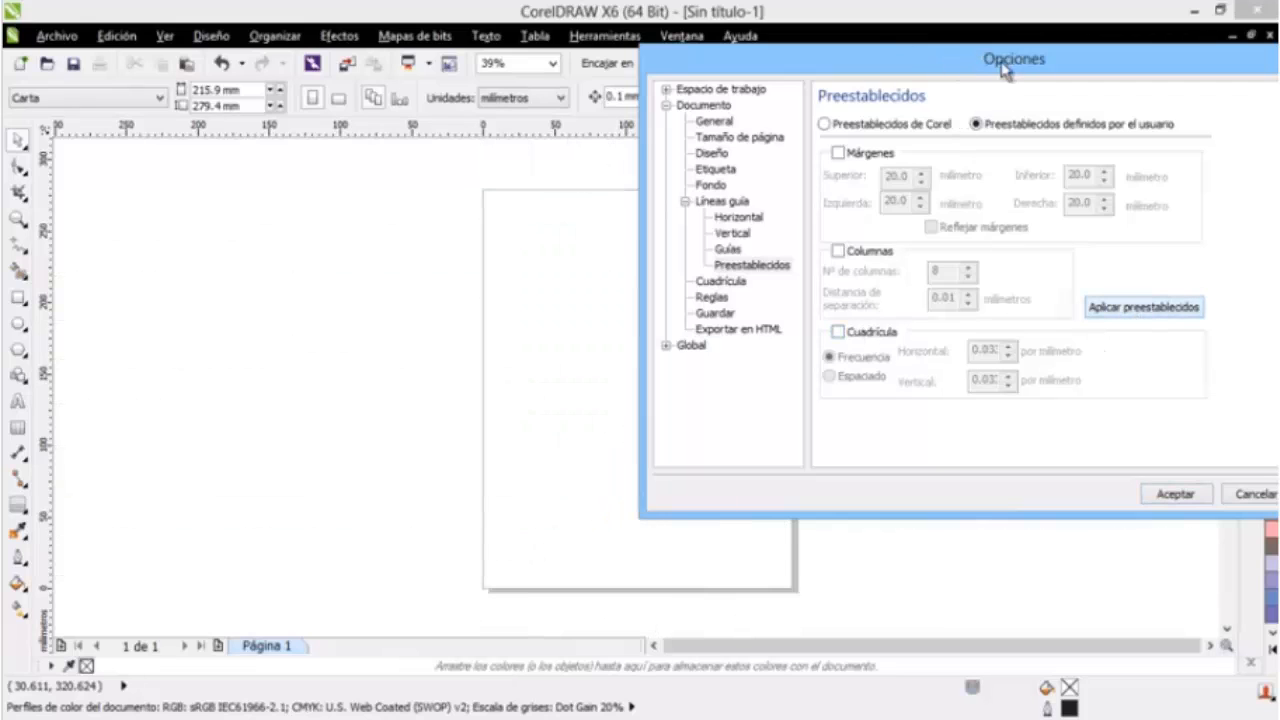
drag(1003, 66, 705, 93)
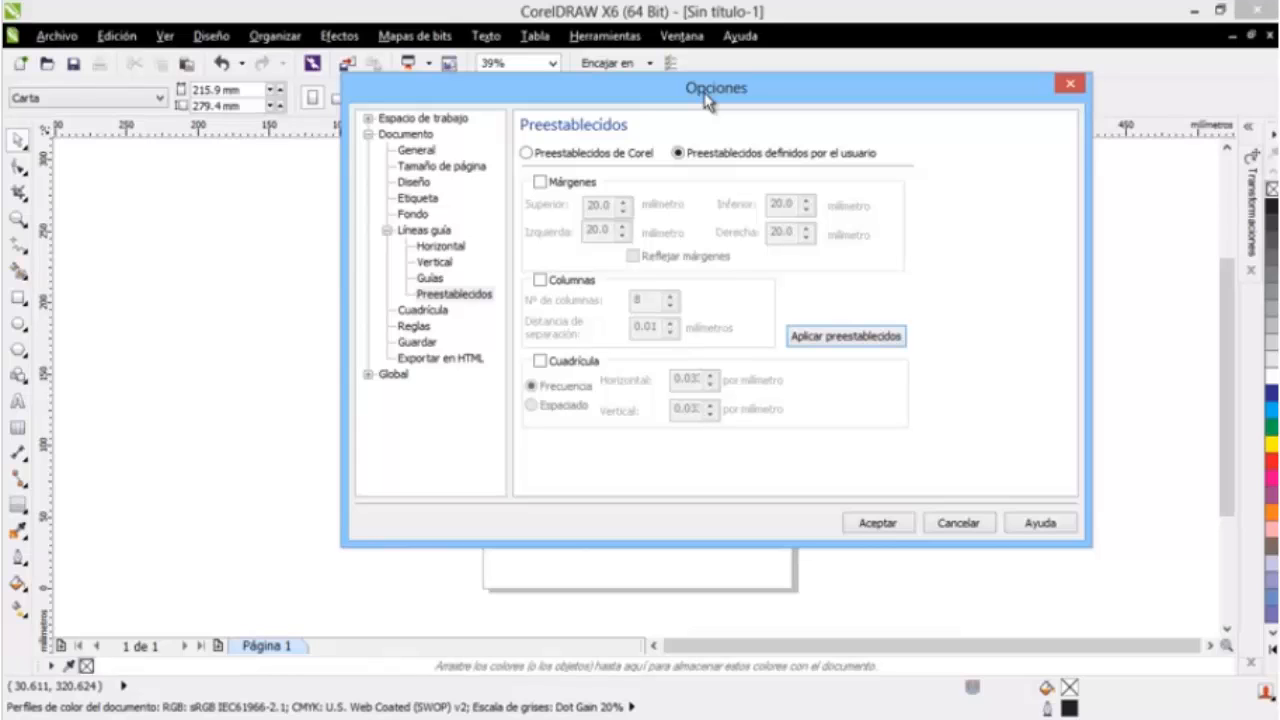
click(1069, 88)
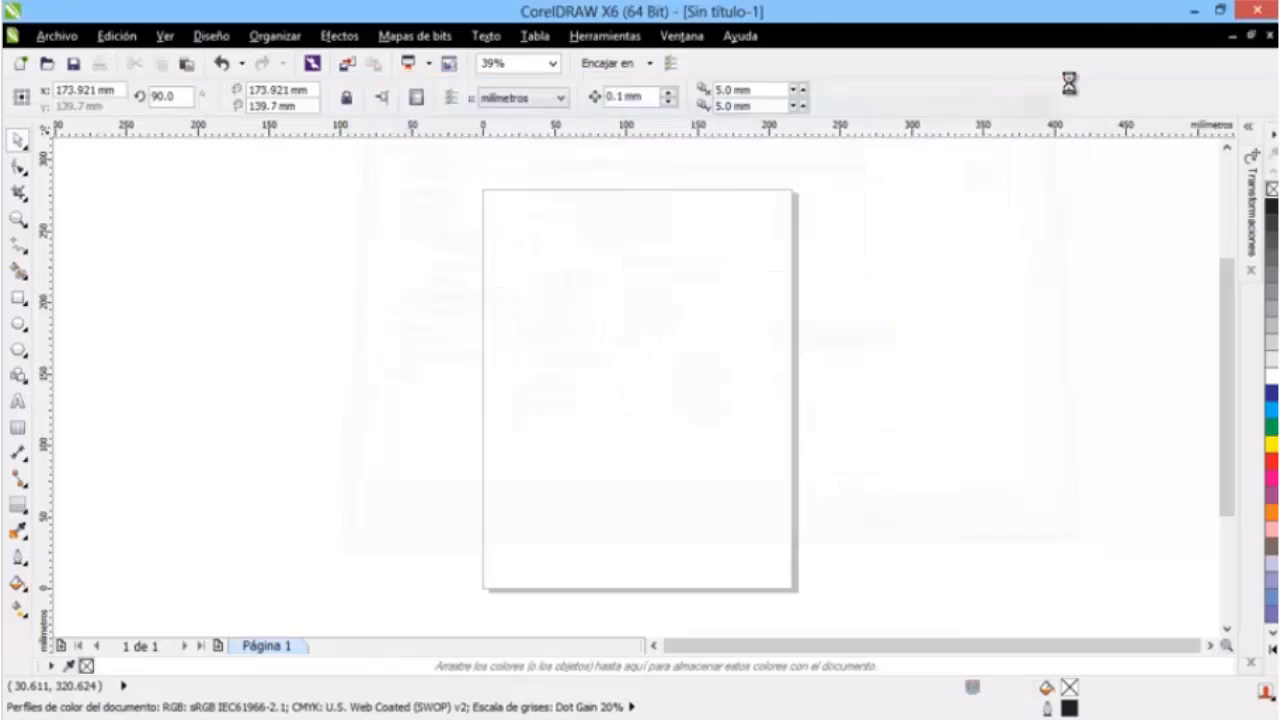
Place a horizontal guideline just below the page's top edge and a vertical one about 17 mm from its left edge.
drag(576, 143, 585, 210)
drag(45, 373, 512, 372)
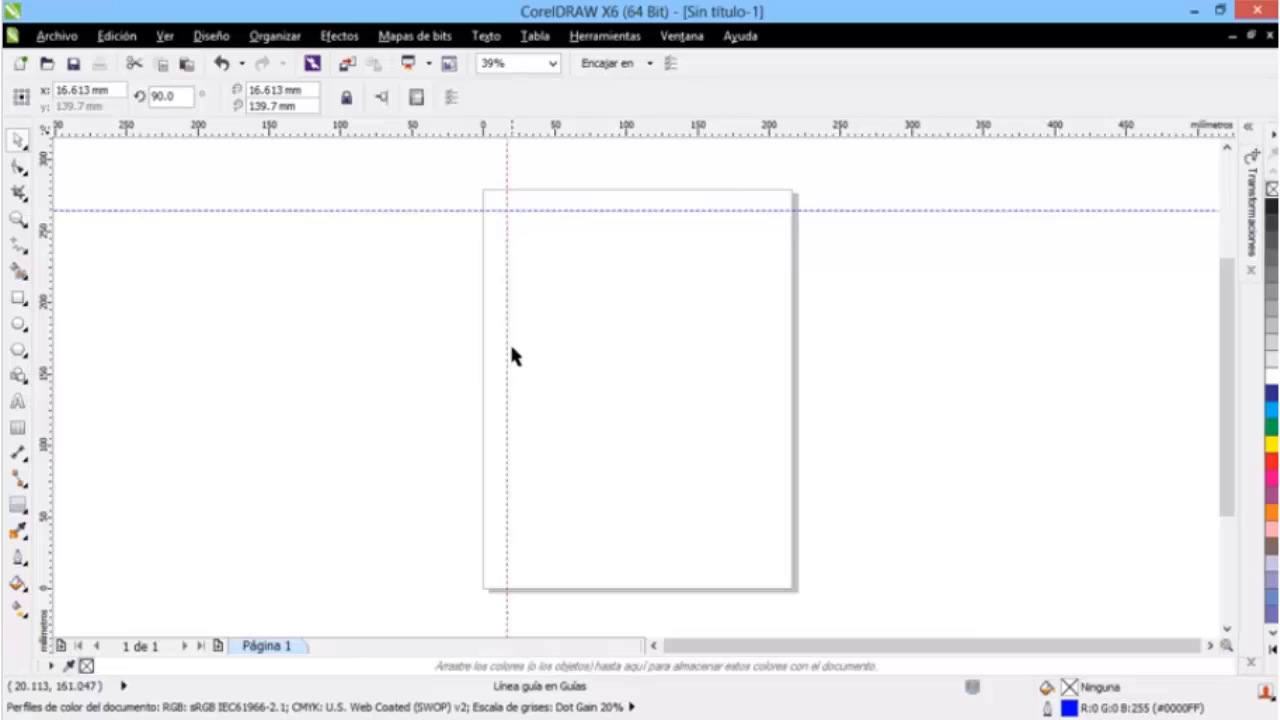
Add a vertical guideline at about 202 mm near the page's right edge and a horizontal one at about 18 mm near its bottom.
click(100, 90)
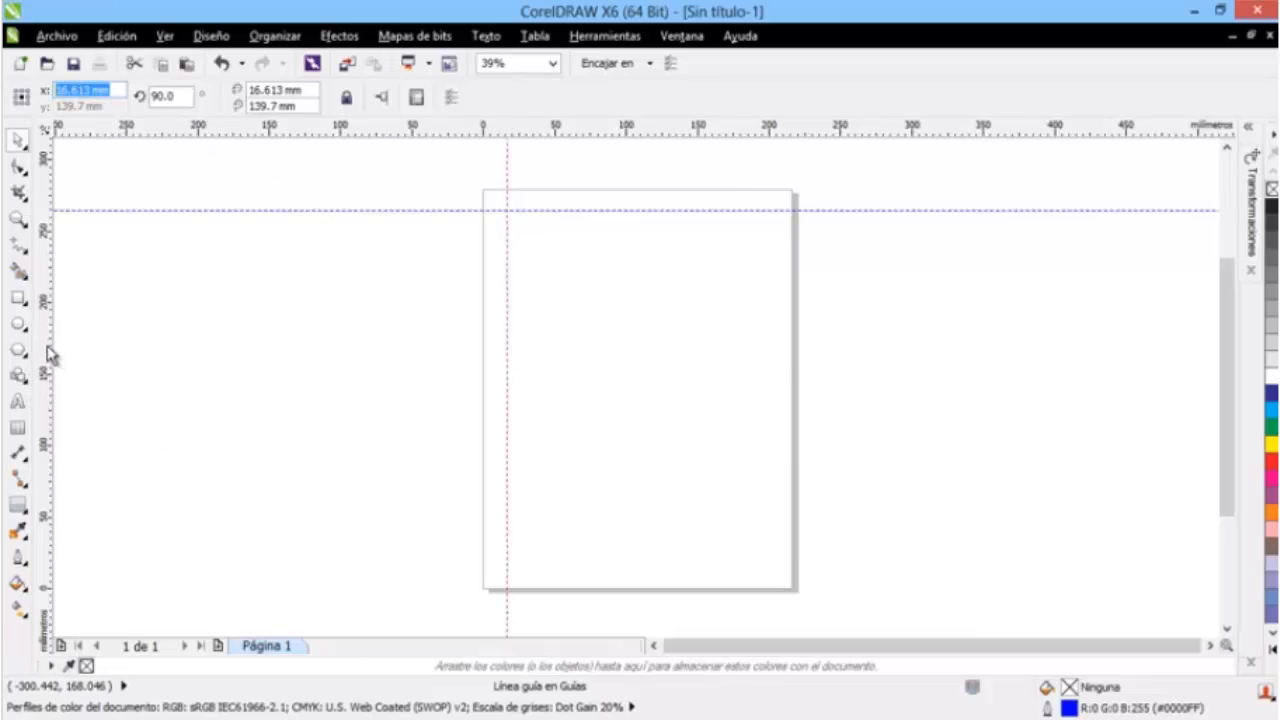
drag(657, 343, 771, 349)
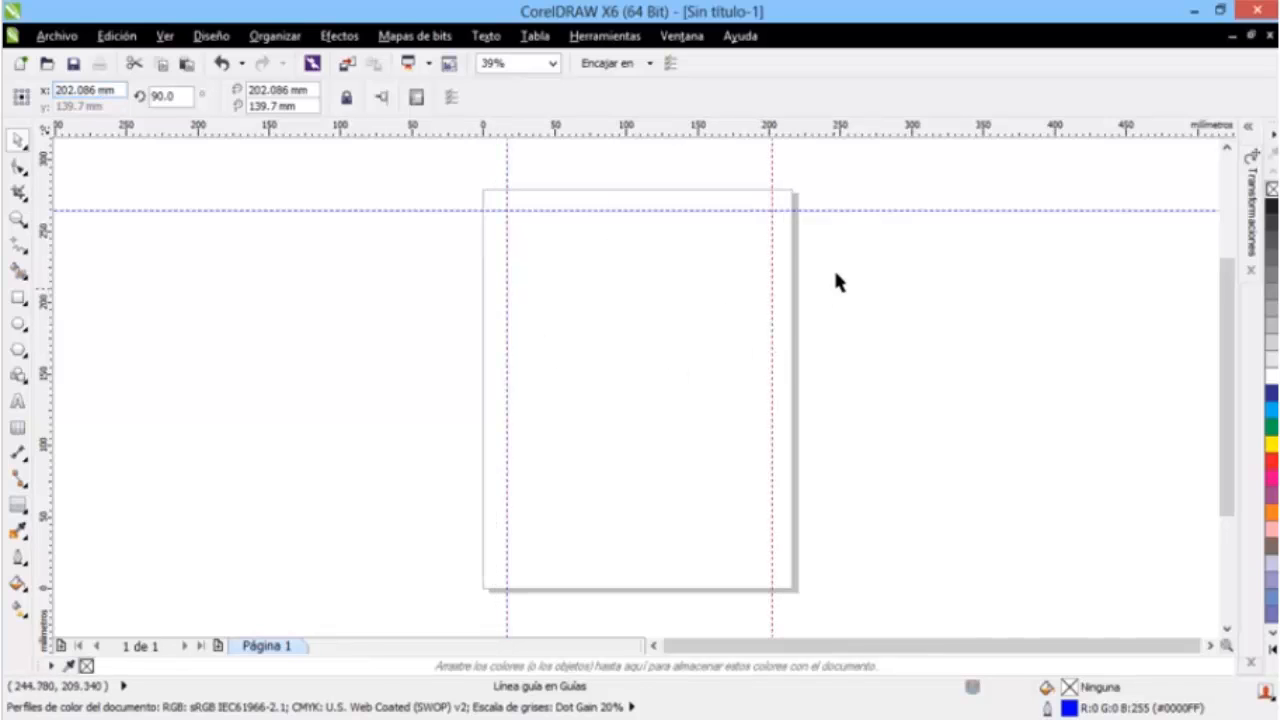
drag(653, 550, 654, 568)
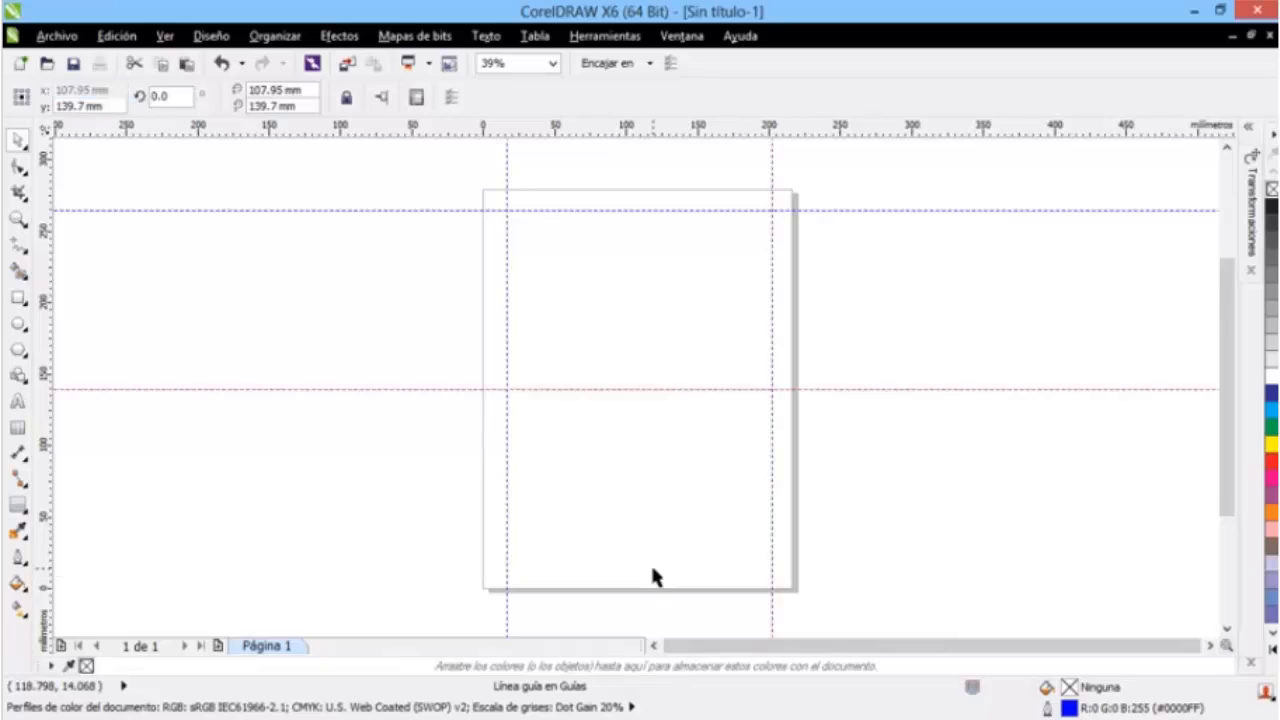
drag(654, 389, 654, 561)
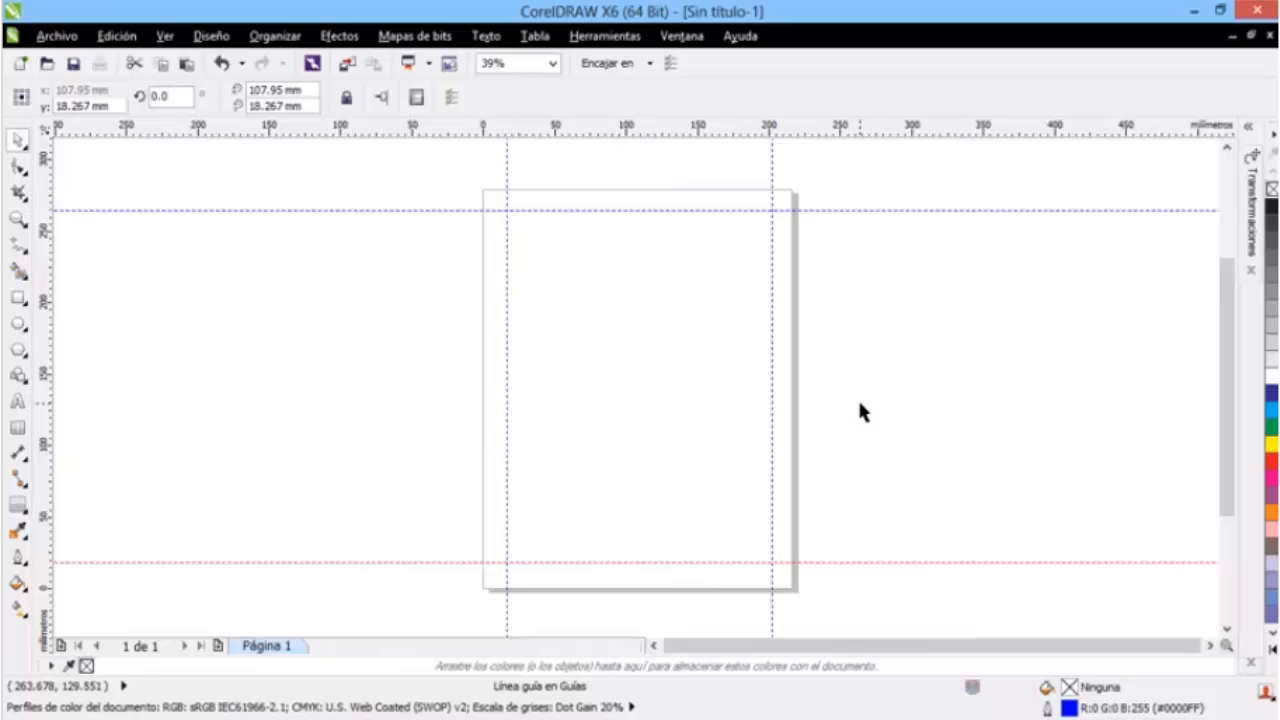
Move the upper horizontal guideline off the drawing area and place a new horizontal guideline at about 251 mm.
drag(613, 210, 623, 130)
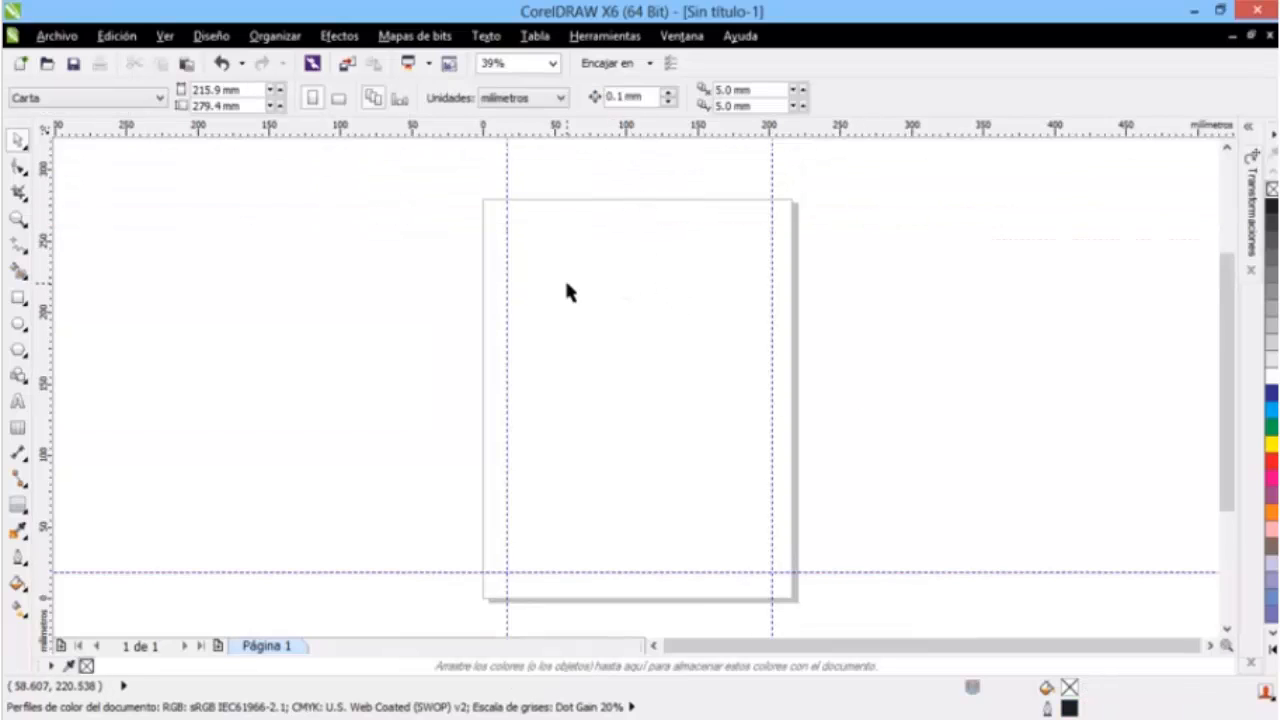
drag(568, 128, 571, 240)
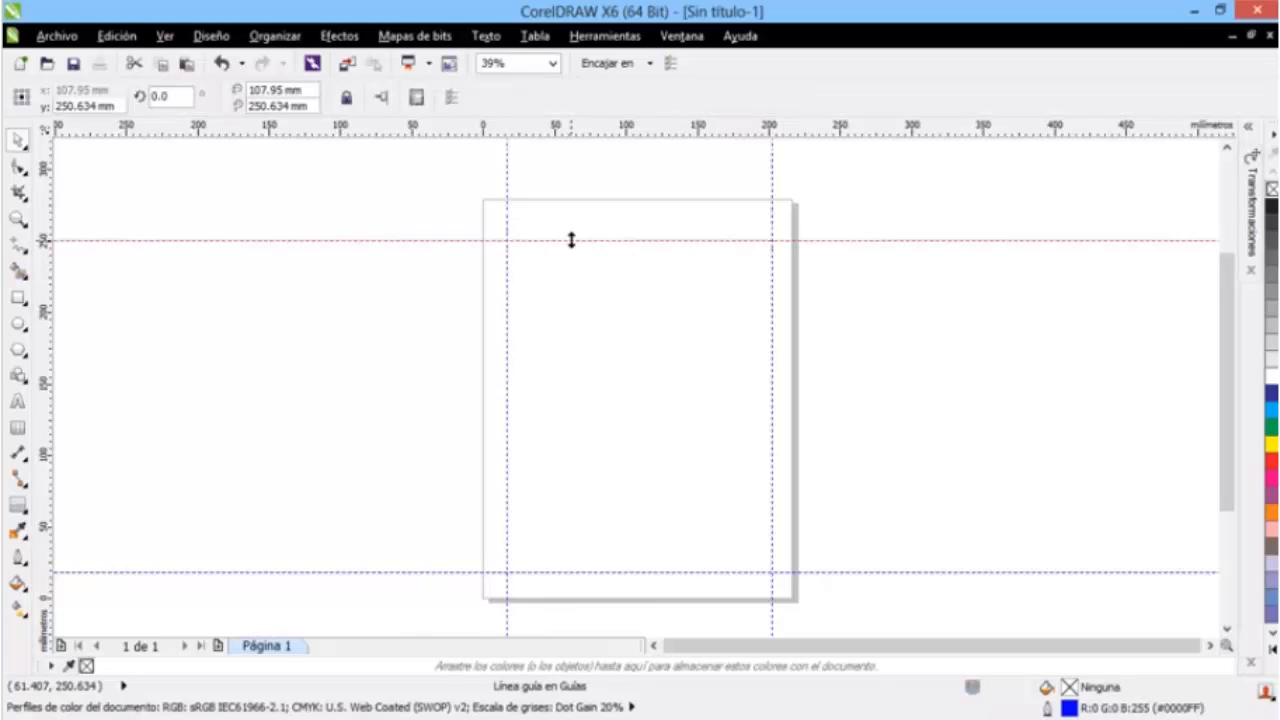